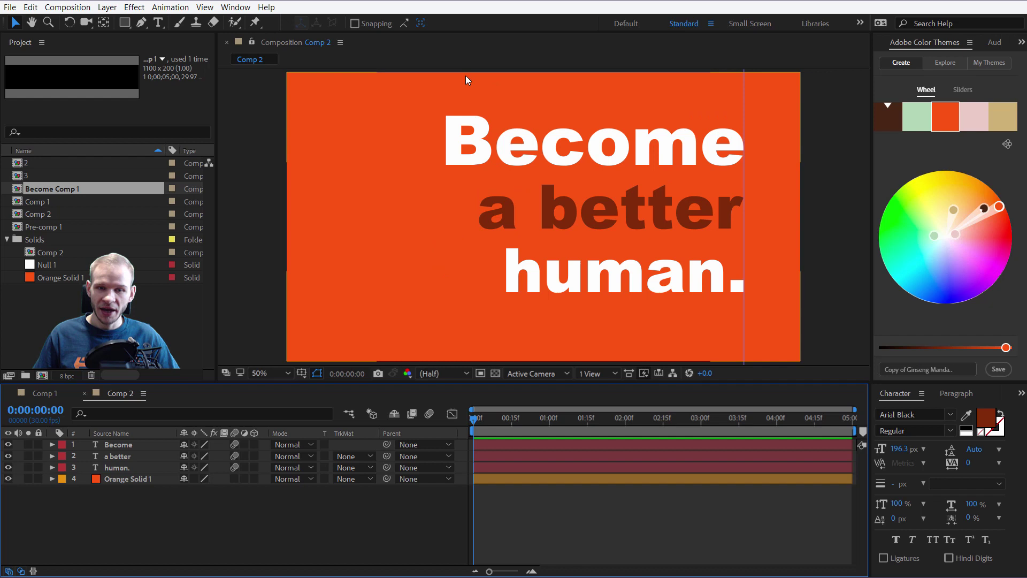
# Lock Orange Solid 1, then check that the Become, a better and human. lines can still be selected
pyautogui.click(336, 133)
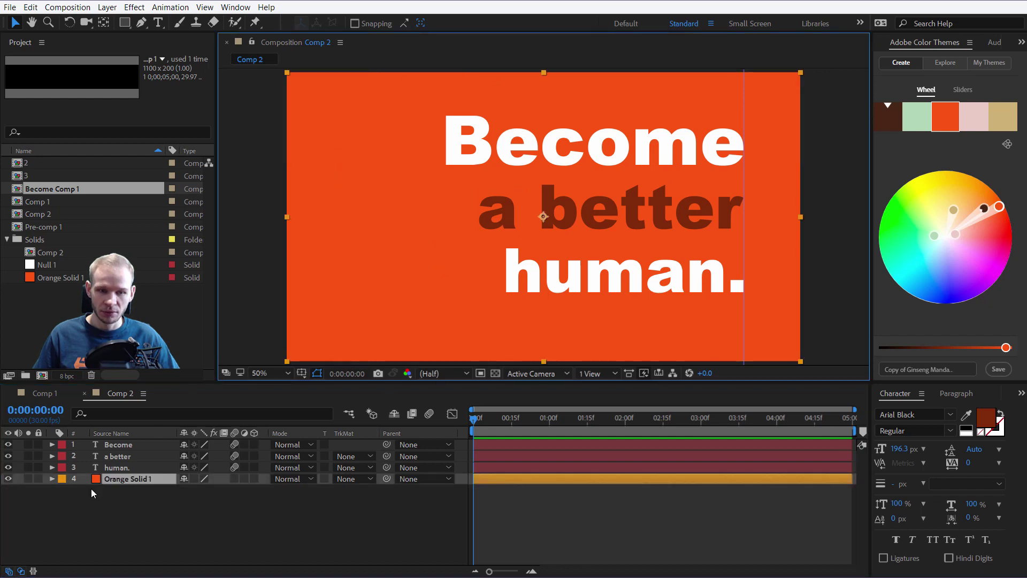
pyautogui.click(36, 480)
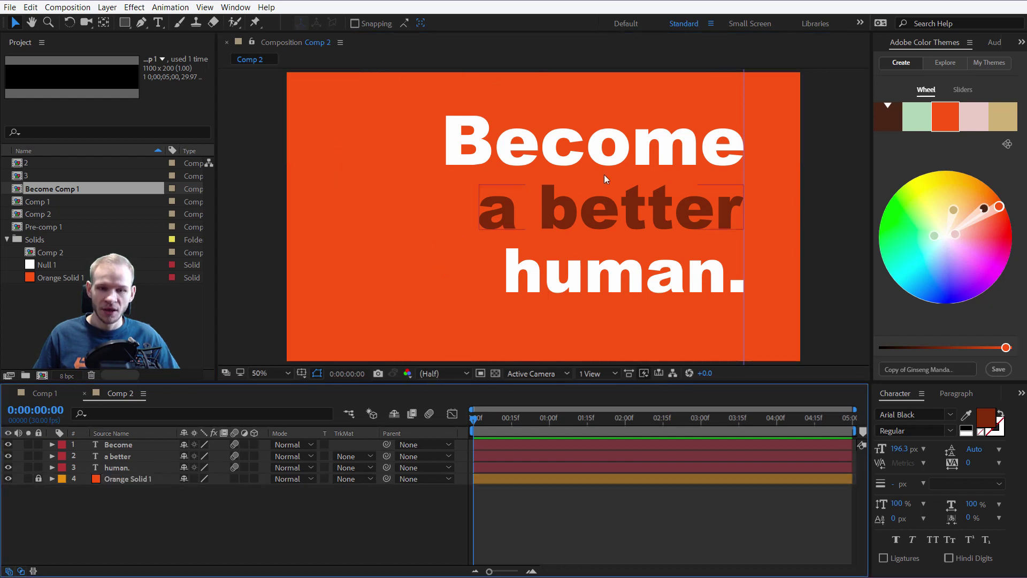
pyautogui.click(612, 159)
pyautogui.click(628, 200)
pyautogui.click(641, 271)
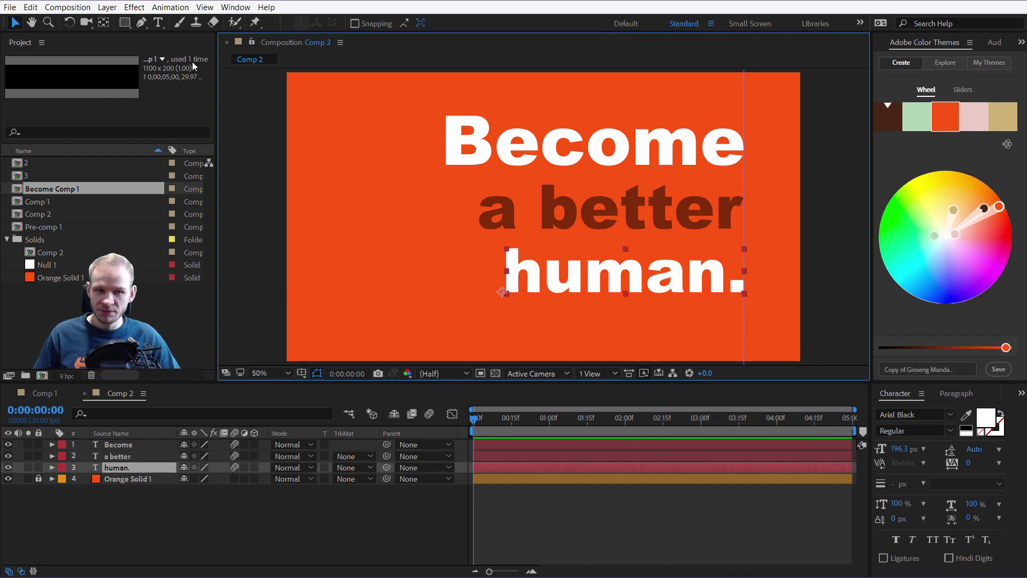
# Add a throwaway test text layer, delete it, and return to the Selection tool with nothing selected
pyautogui.hotkey('ctrl', 't')
pyautogui.click(393, 149)
pyautogui.write('asasdasd')
pyautogui.press('Escape')
pyautogui.press('Delete')
pyautogui.press('v')
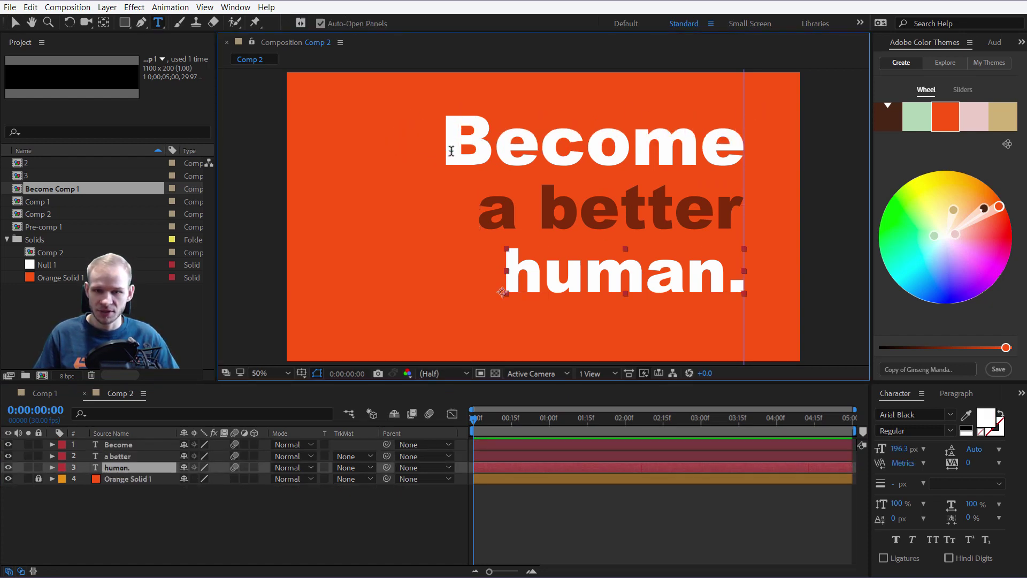
pyautogui.click(181, 502)
# Pre-compose Become, a better and human. separately, keeping the default comp names
pyautogui.click(123, 444)
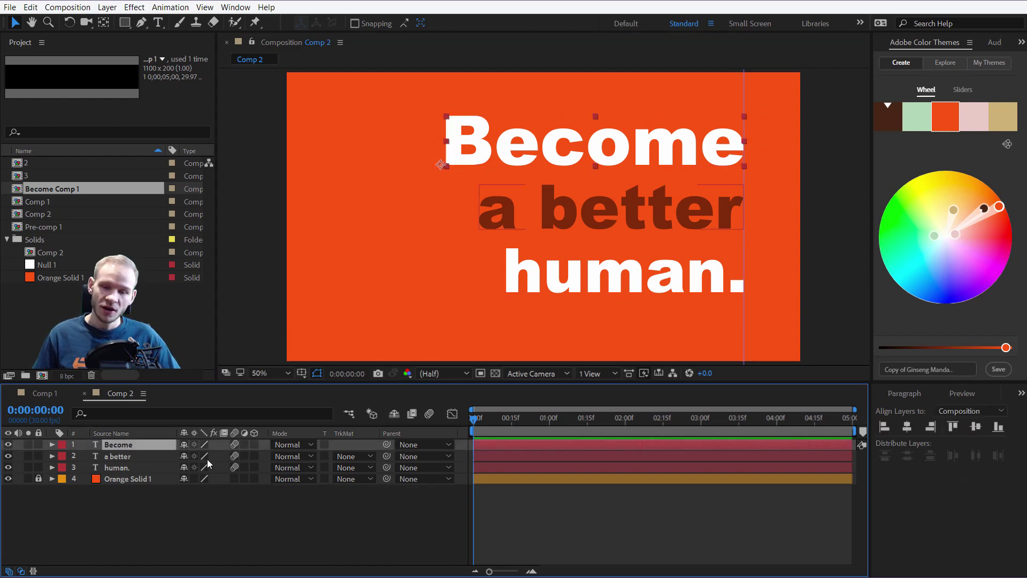
pyautogui.hotkey('ctrl', 'shift', 'c')
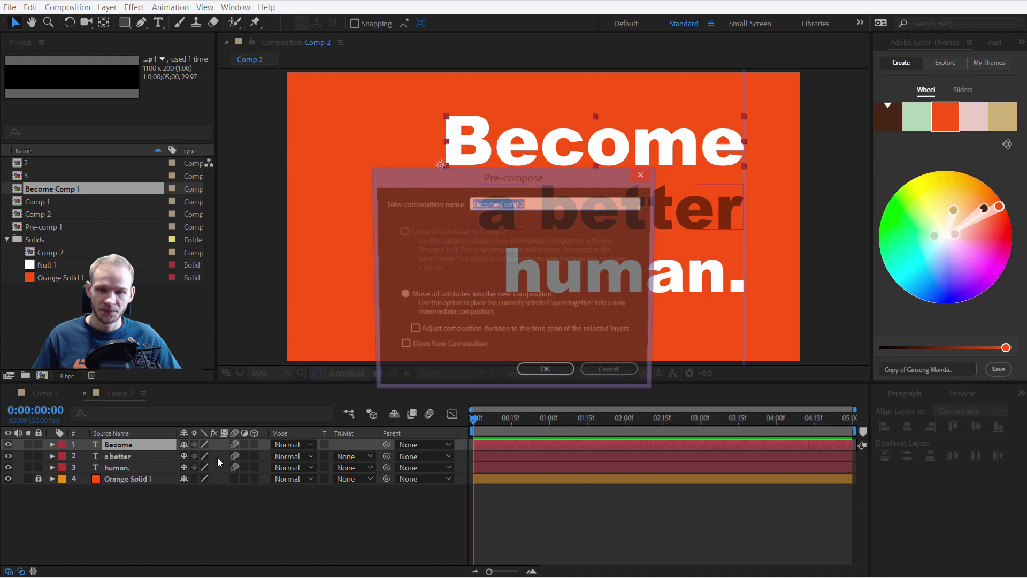
pyautogui.press('Return')
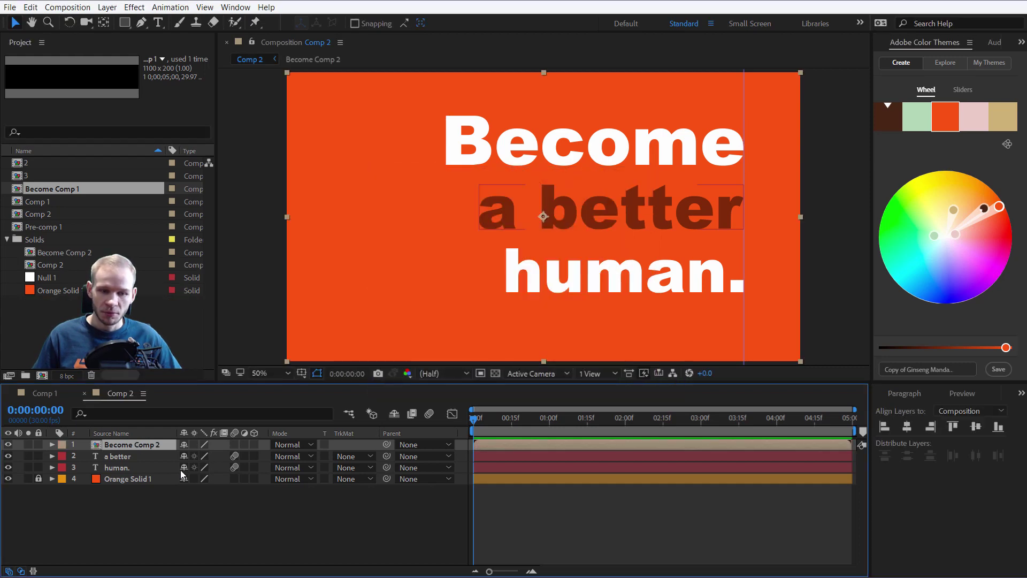
pyautogui.click(122, 454)
pyautogui.hotkey('ctrl', 'shift', 'c')
pyautogui.press('Return')
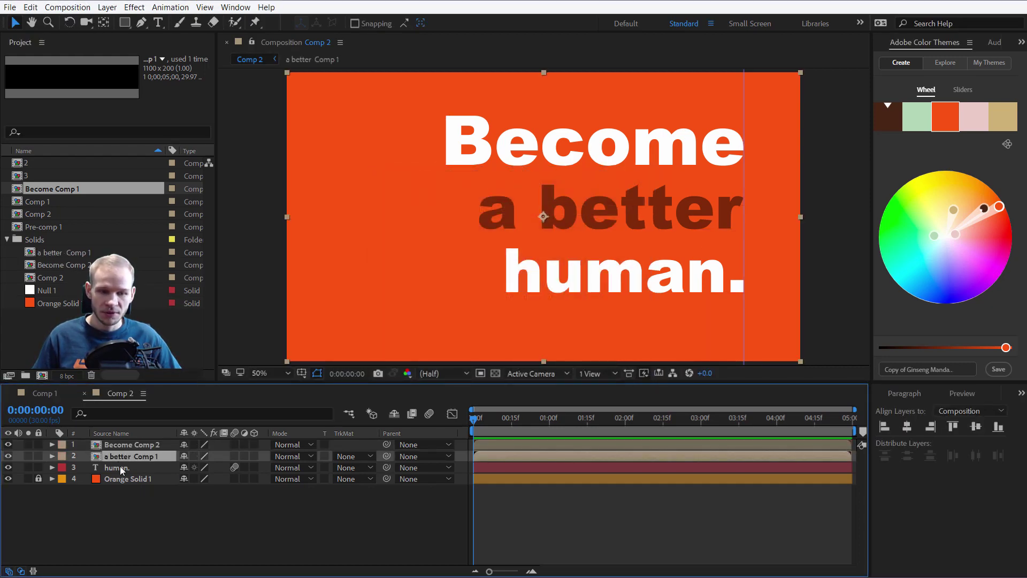
pyautogui.click(123, 470)
pyautogui.hotkey('ctrl', 'shift', 'c')
pyautogui.press('Return')
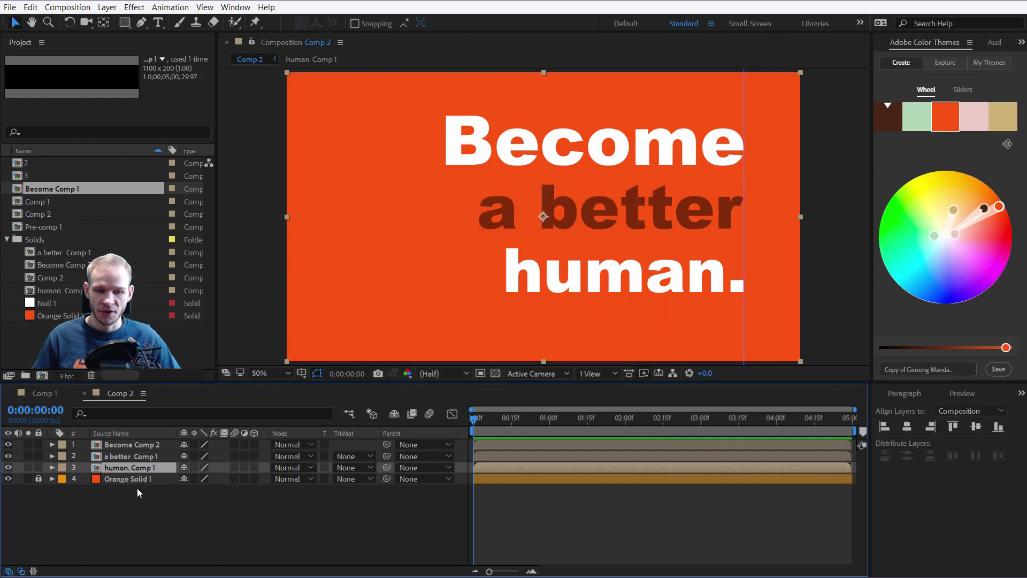
# Open human. Comp 1 and change its composition size to 1100×200
pyautogui.doubleClick(158, 468)
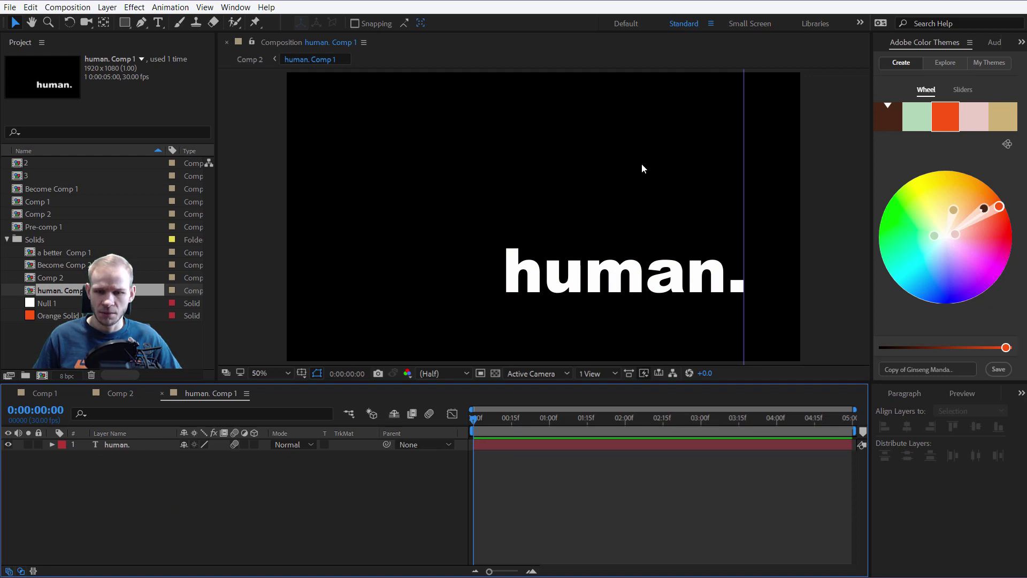
pyautogui.hotkey('ctrl', 'j')
pyautogui.hotkey('ctrl', 'k')
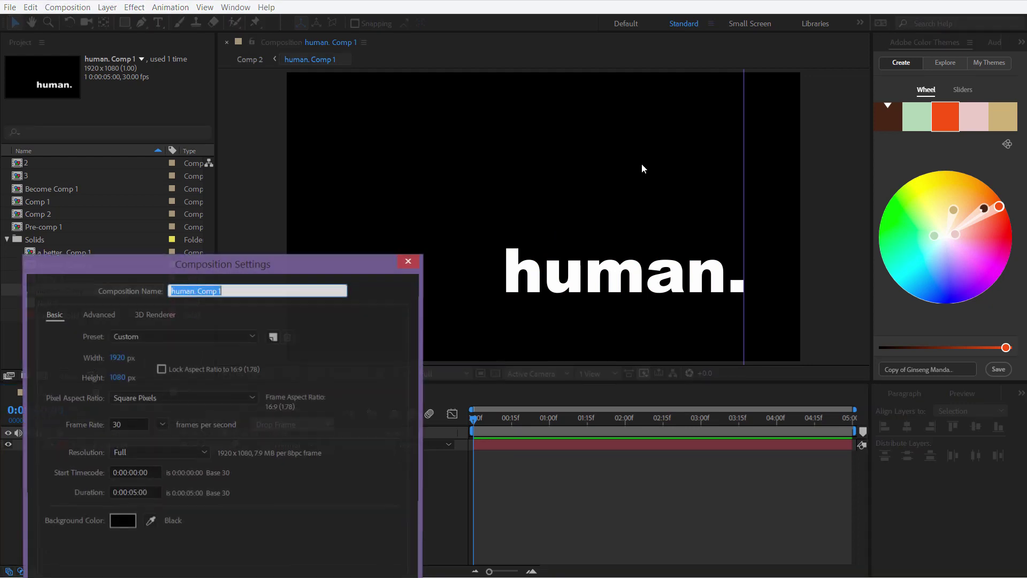
pyautogui.click(117, 359)
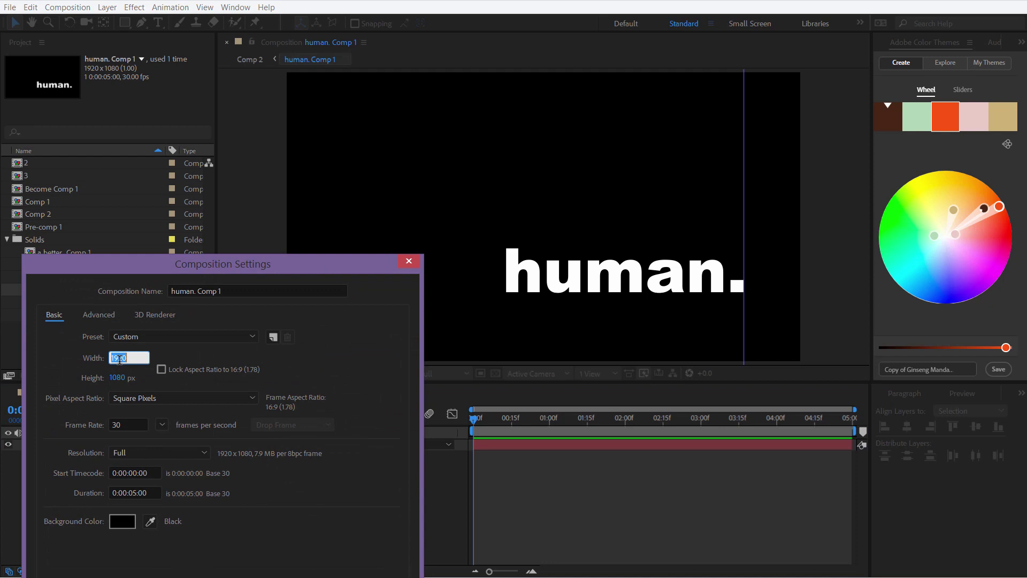
pyautogui.write('199')
pyautogui.press('BackSpace')
pyautogui.press('BackSpace')
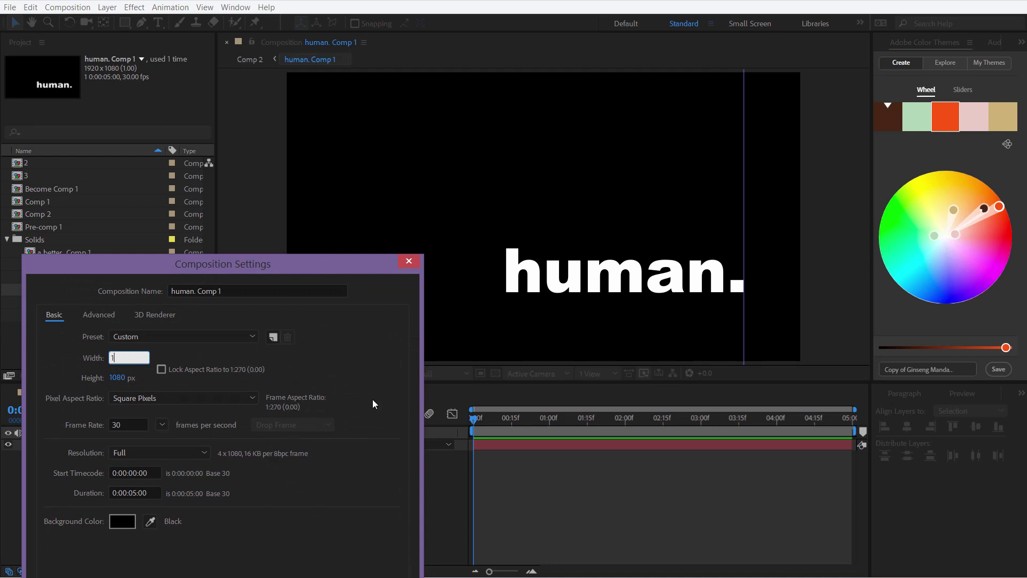
pyautogui.write('100')
pyautogui.press('Tab')
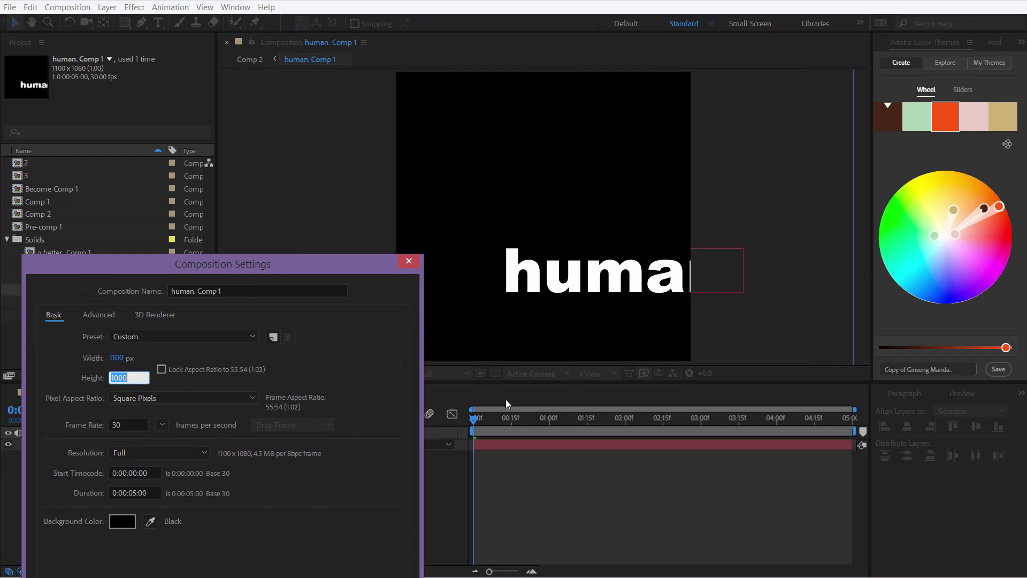
pyautogui.write('200')
pyautogui.press('Return')
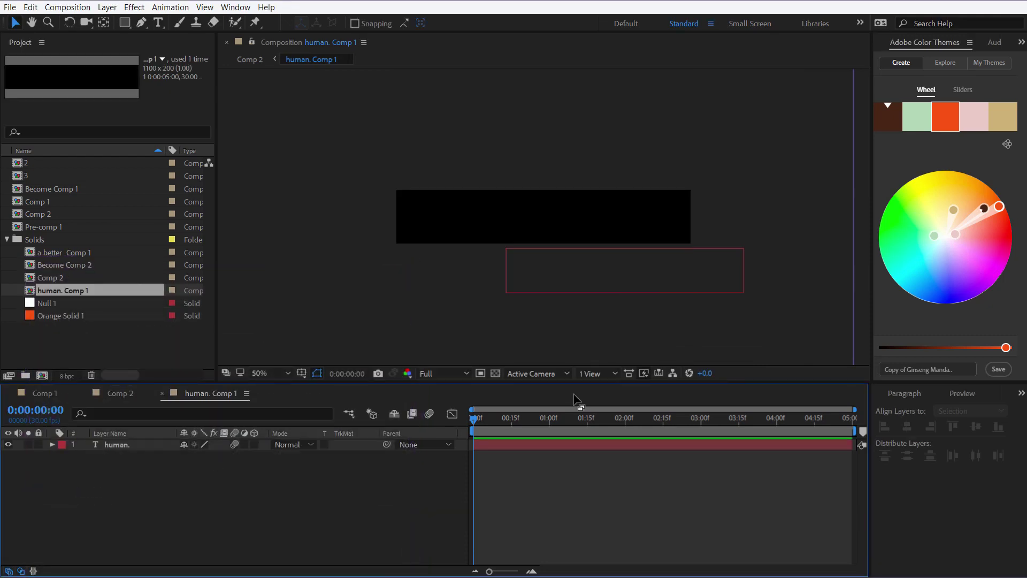
# Centre the word human. in the smaller comp, keep it below a better in Comp 2, and show its Position
pyautogui.click(125, 445)
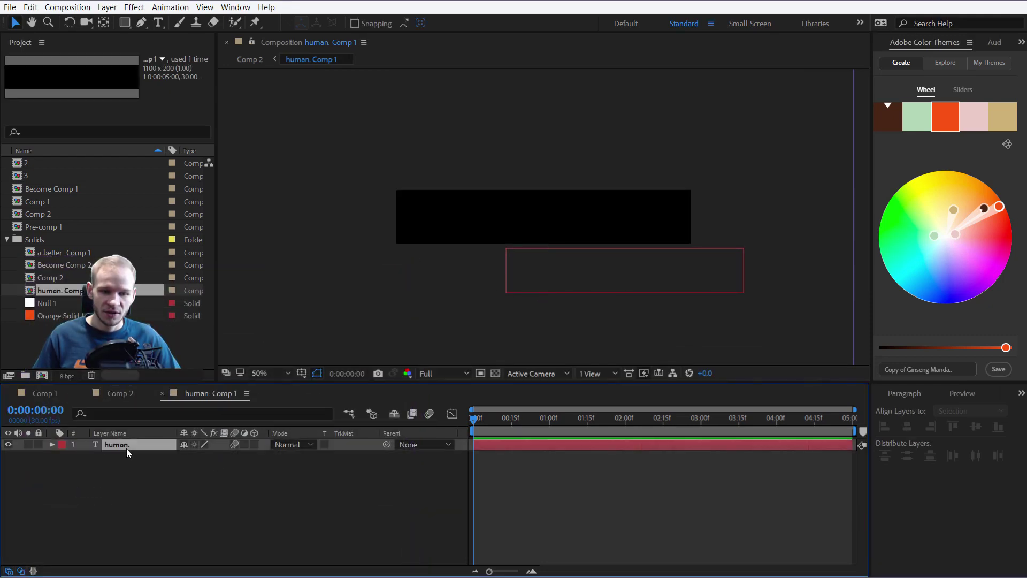
pyautogui.moveTo(613, 261); pyautogui.dragTo(553, 206)
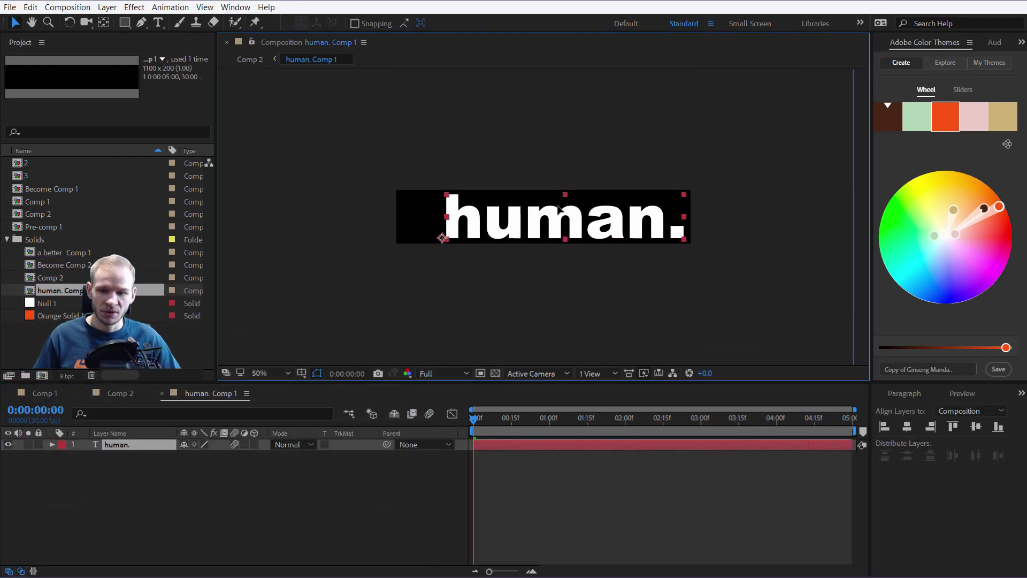
pyautogui.click(123, 393)
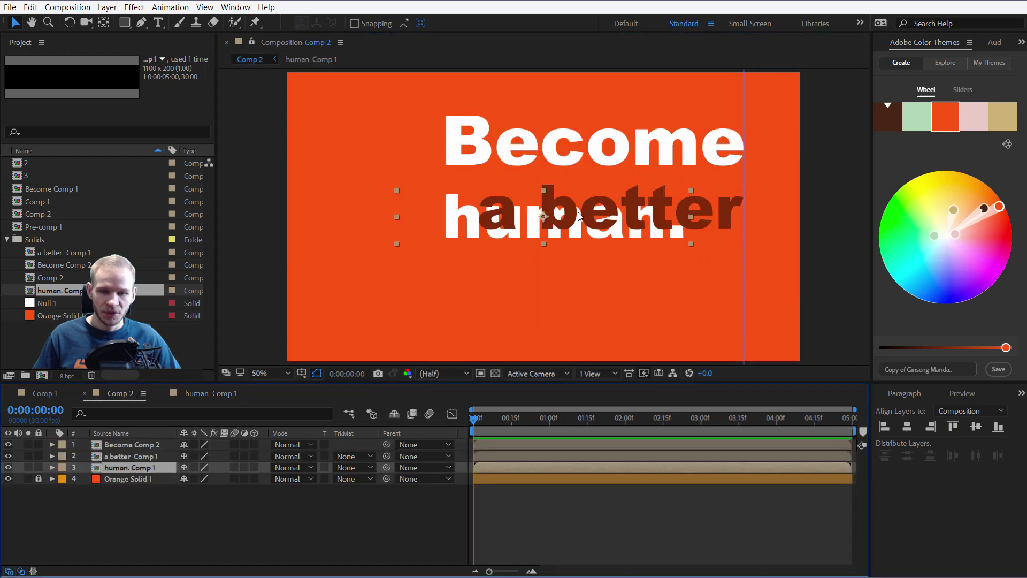
pyautogui.moveTo(587, 231); pyautogui.dragTo(646, 283)
pyautogui.click(206, 393)
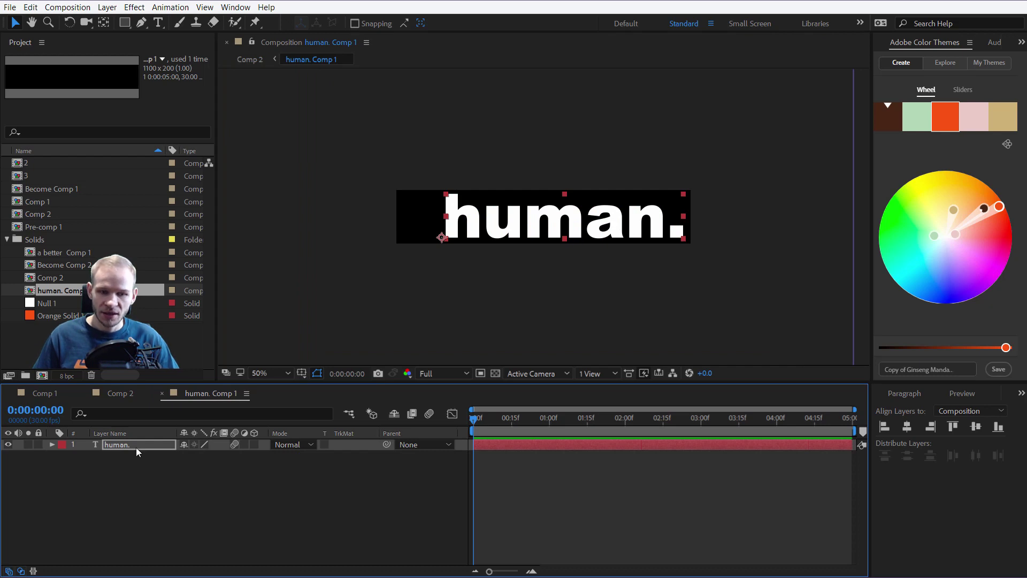
pyautogui.press('space')
pyautogui.press('p')
pyautogui.press('space')
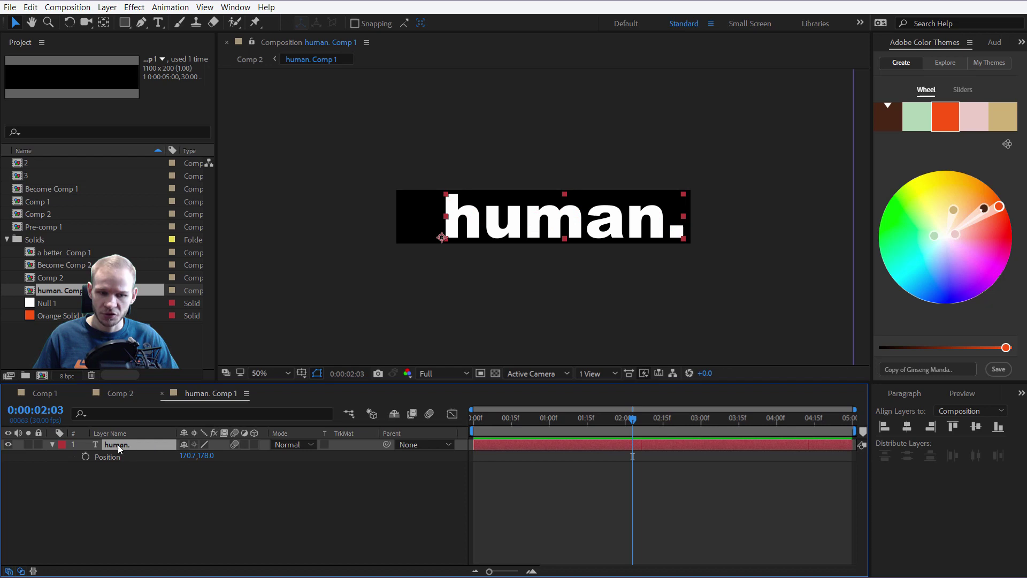
# Add a null object and place it on the period of human
pyautogui.rightClick(130, 485)
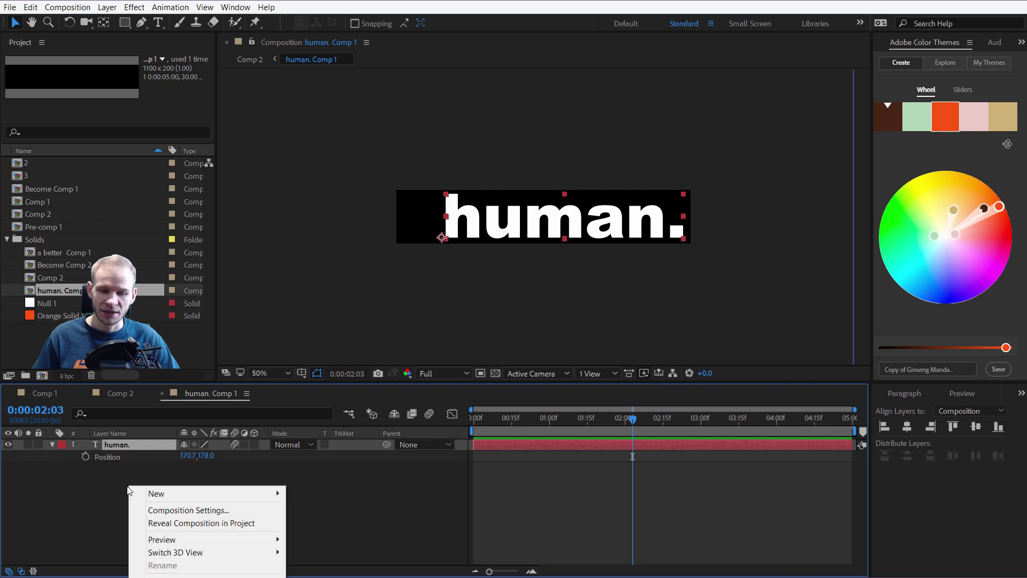
pyautogui.moveTo(185, 496)
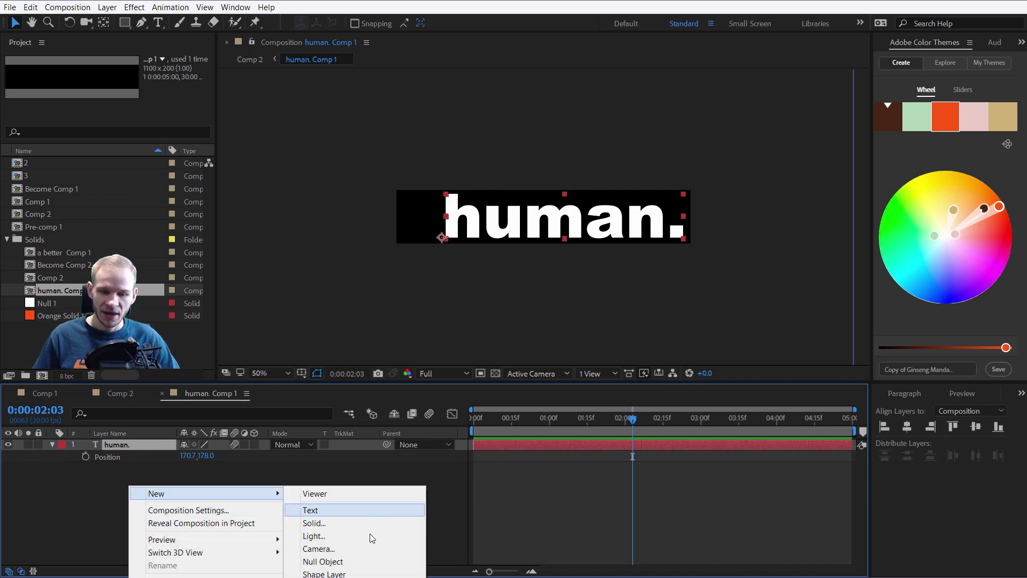
pyautogui.click(359, 566)
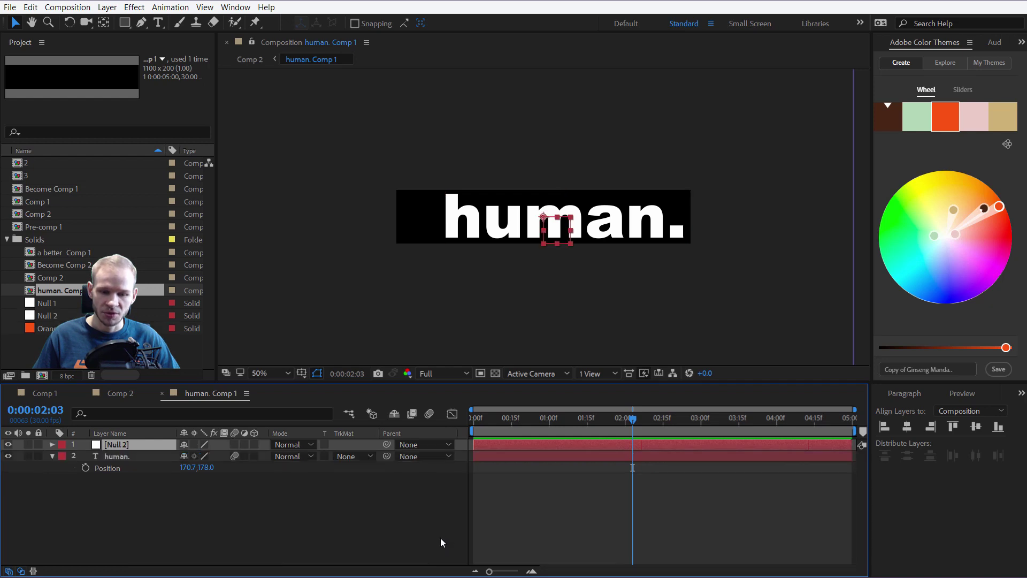
pyautogui.click(124, 456)
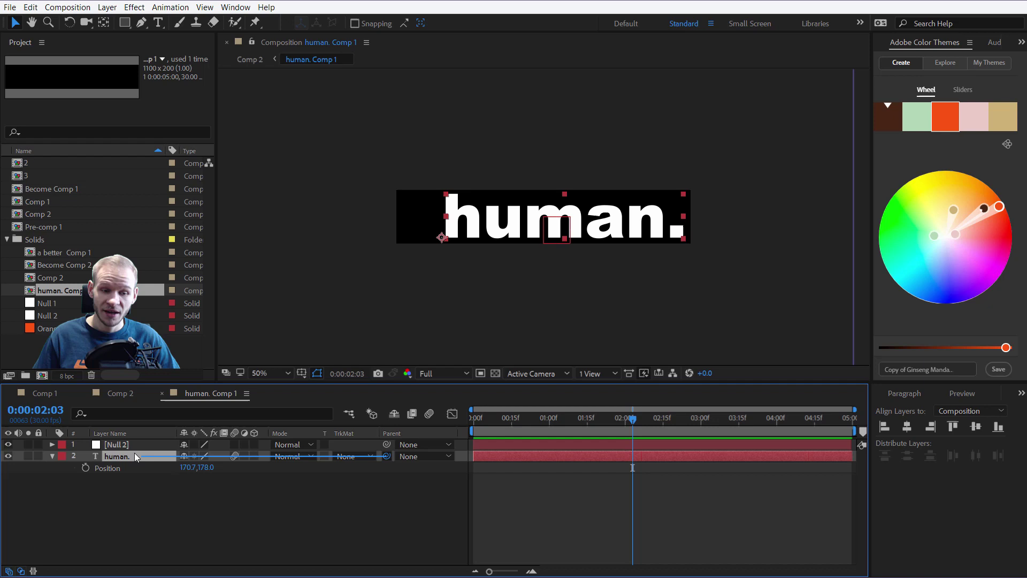
pyautogui.click(139, 446)
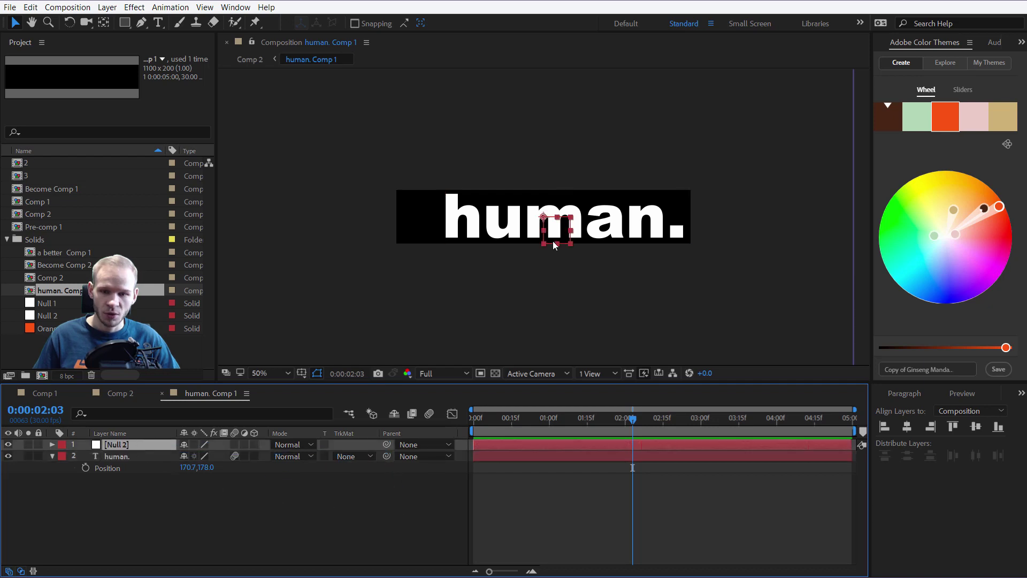
pyautogui.moveTo(556, 237); pyautogui.dragTo(364, 231)
pyautogui.press('.')
pyautogui.press('.')
pyautogui.press('.')
pyautogui.press('.')
pyautogui.press('.')
pyautogui.press(',')
pyautogui.press(',')
pyautogui.press(',')
pyautogui.press(',')
pyautogui.press(',')
pyautogui.press(',')
pyautogui.press(',')
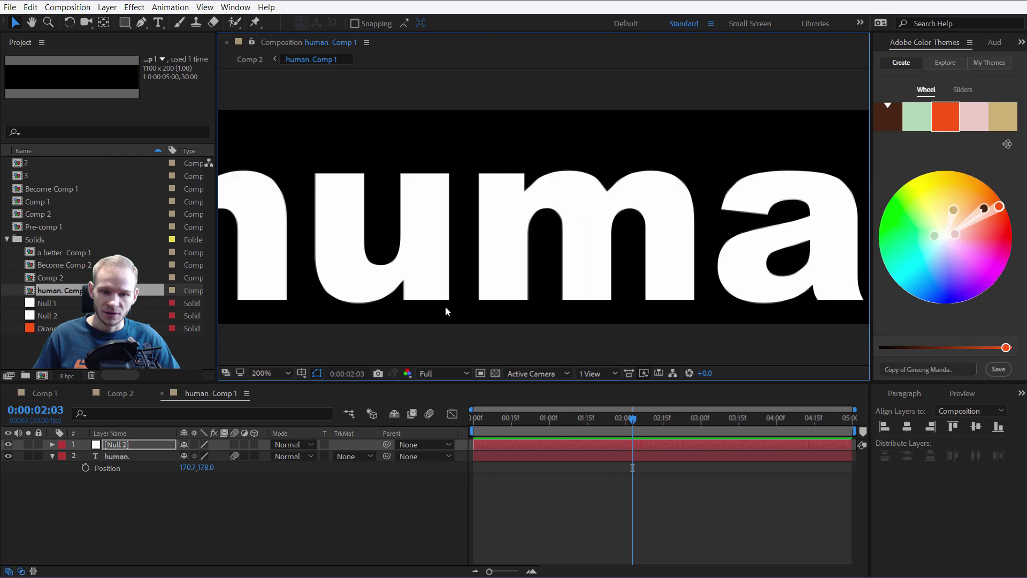
# Move the human. text off the left edge of the comp
pyautogui.click(118, 458)
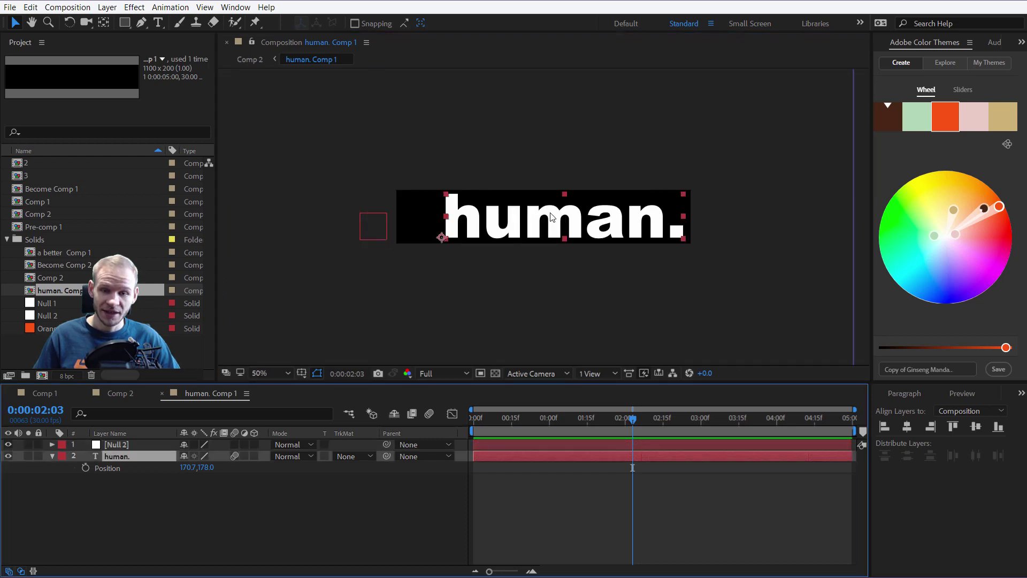
pyautogui.moveTo(551, 214); pyautogui.dragTo(252, 215)
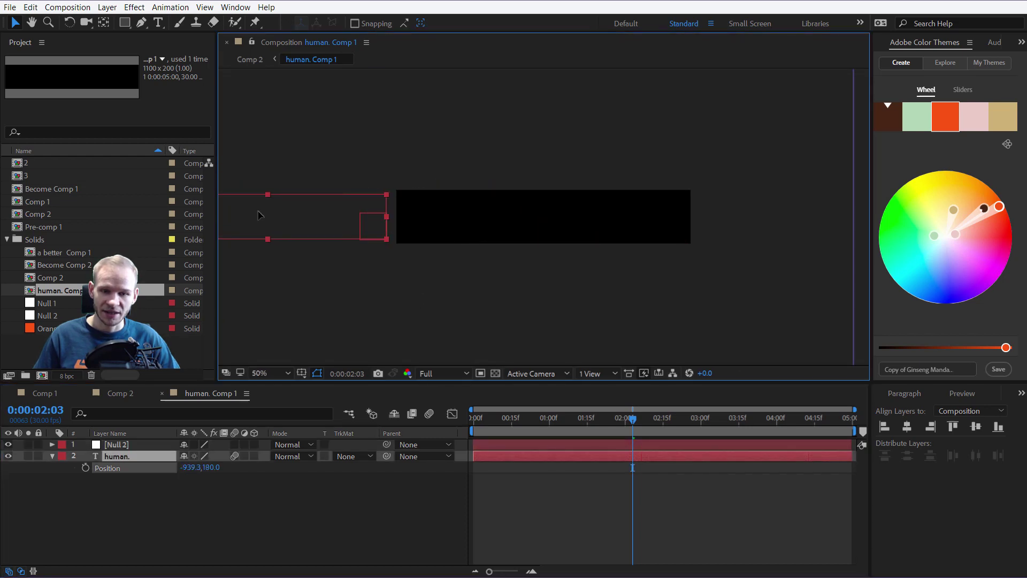
pyautogui.press('.')
pyautogui.press('.')
pyautogui.press('.')
pyautogui.press('.')
pyautogui.press(',')
pyautogui.press(',')
pyautogui.press(',')
pyautogui.press(',')
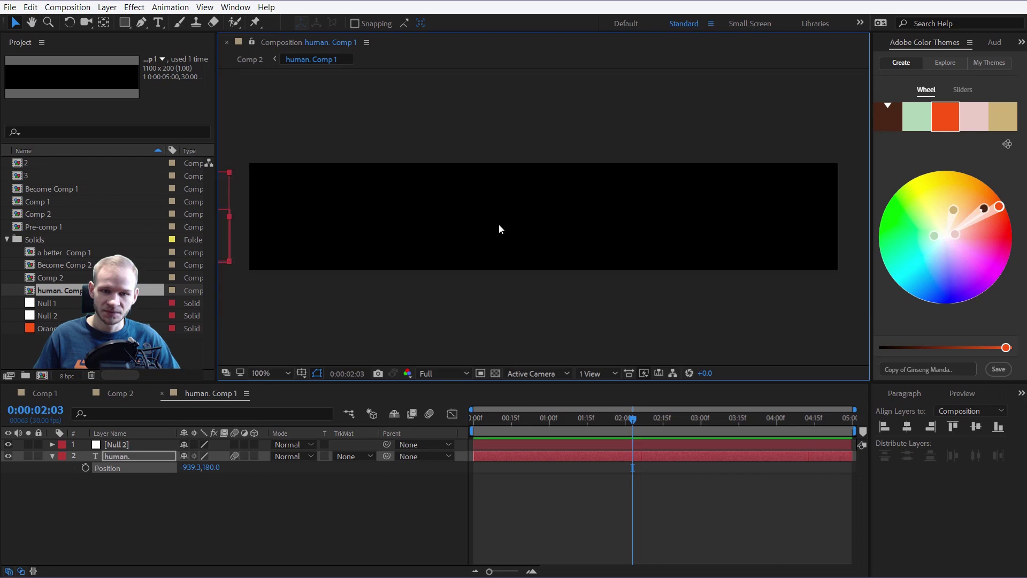
pyautogui.click(381, 307)
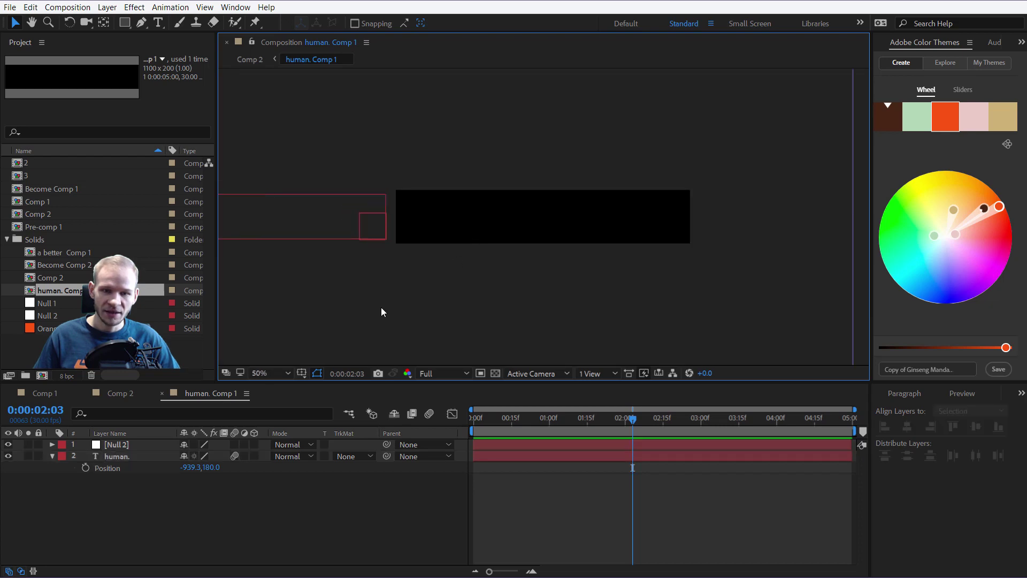
# Parent human. to Null 2, go back to the start, and show Null 2's Position
pyautogui.click(129, 455)
pyautogui.moveTo(384, 457); pyautogui.dragTo(120, 446)
pyautogui.click(547, 422)
pyautogui.moveTo(547, 423); pyautogui.dragTo(477, 415)
pyautogui.press('p')
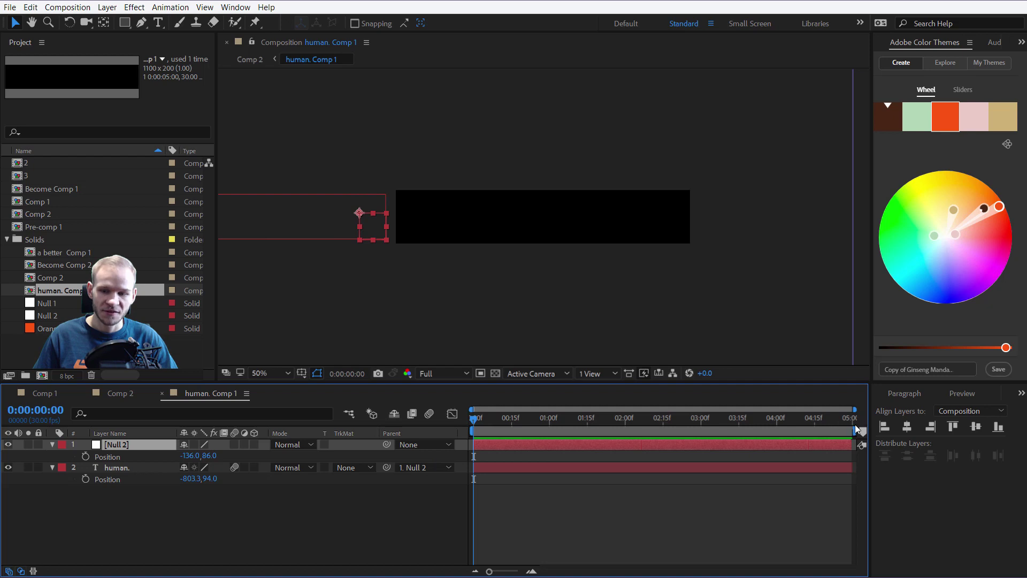
# Keyframe Null 2's Position from 0:00, with X 981 at 0:29, a hold at 3:00, and X 2012 at 3:19
pyautogui.click(87, 454)
pyautogui.press('pagedown')
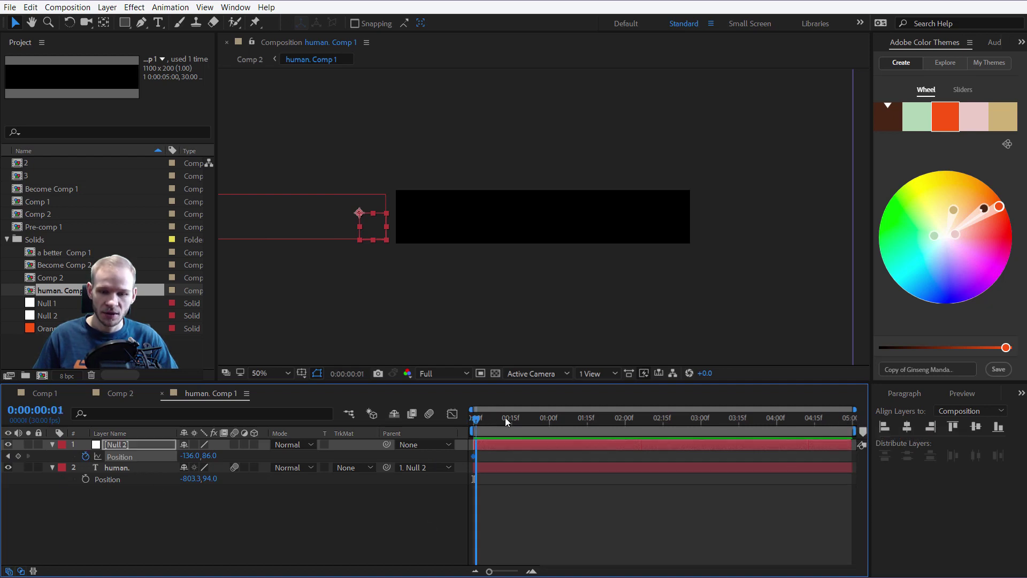
pyautogui.moveTo(504, 420); pyautogui.dragTo(546, 420)
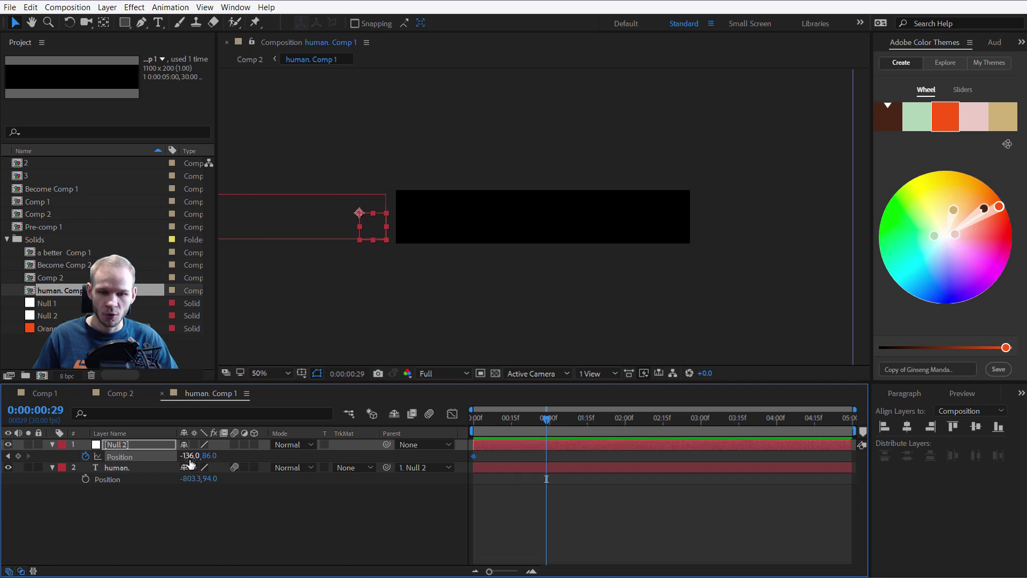
pyautogui.moveTo(190, 462); pyautogui.dragTo(749, 282)
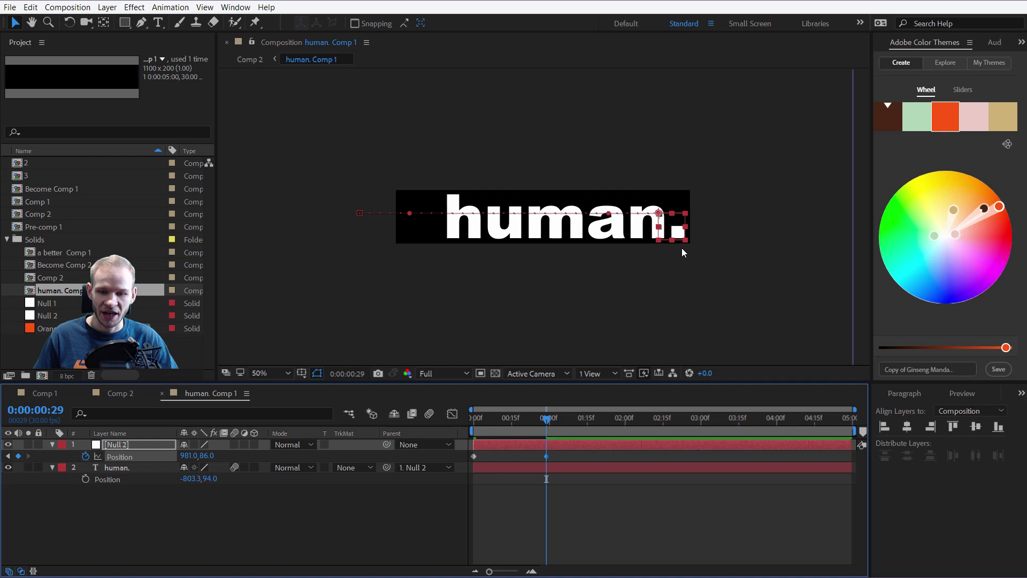
pyautogui.moveTo(548, 422); pyautogui.dragTo(698, 419)
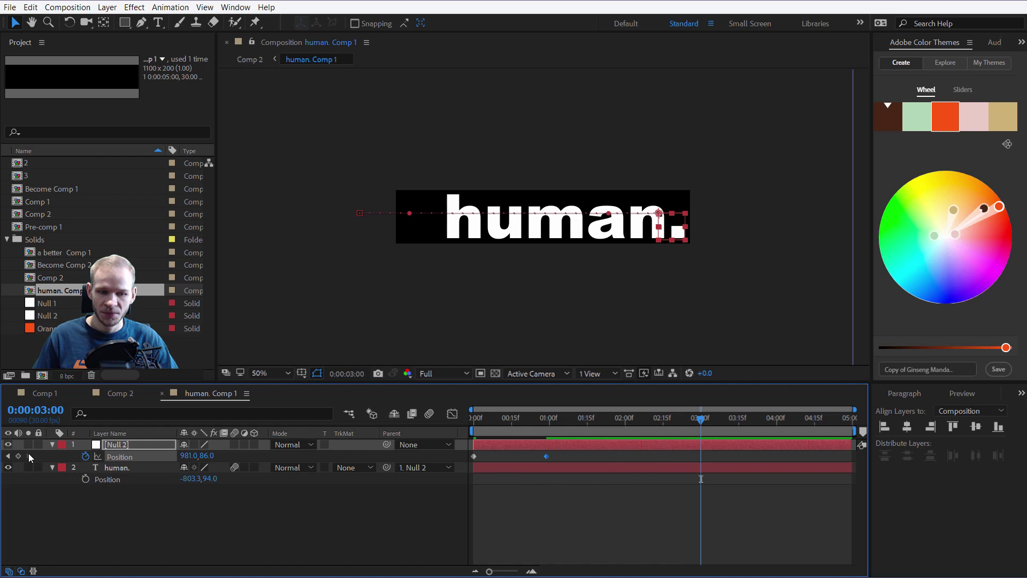
pyautogui.moveTo(704, 422); pyautogui.dragTo(749, 421)
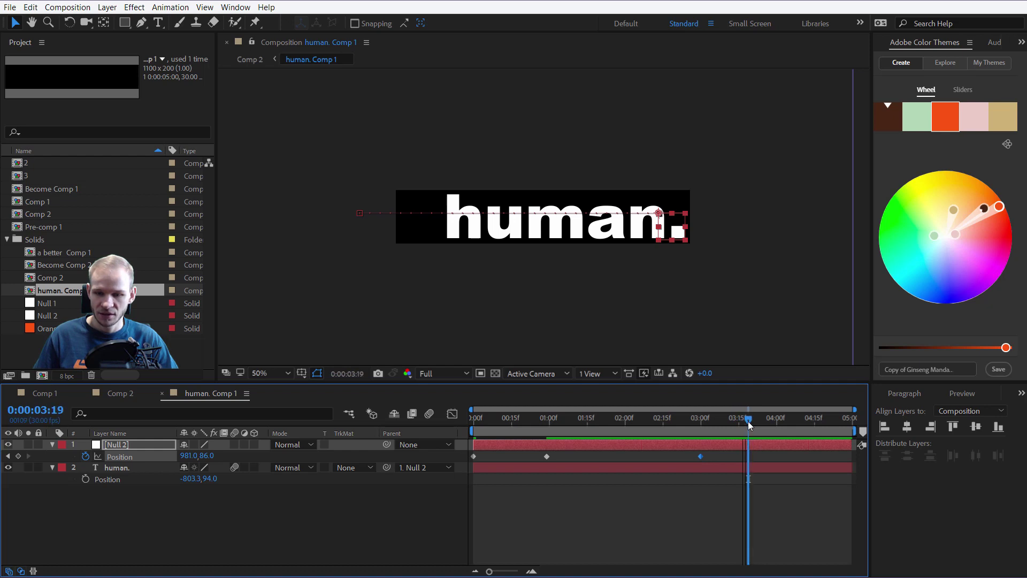
pyautogui.moveTo(188, 455); pyautogui.dragTo(363, 448)
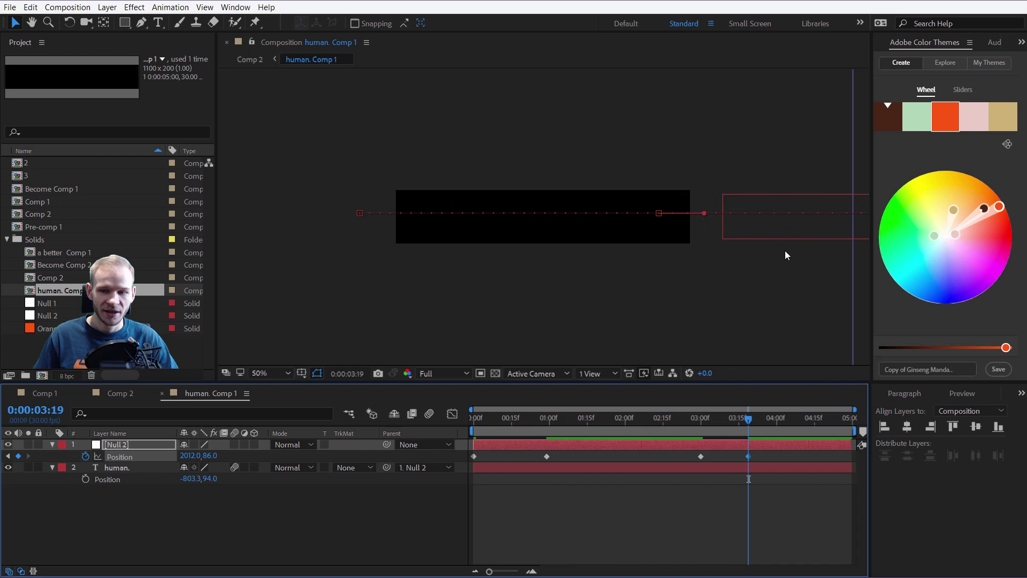
pyautogui.moveTo(788, 450); pyautogui.dragTo(471, 461)
# Apply Easy Ease to the four Null 2 Position keyframes and show the speed graph
pyautogui.rightClick(473, 457)
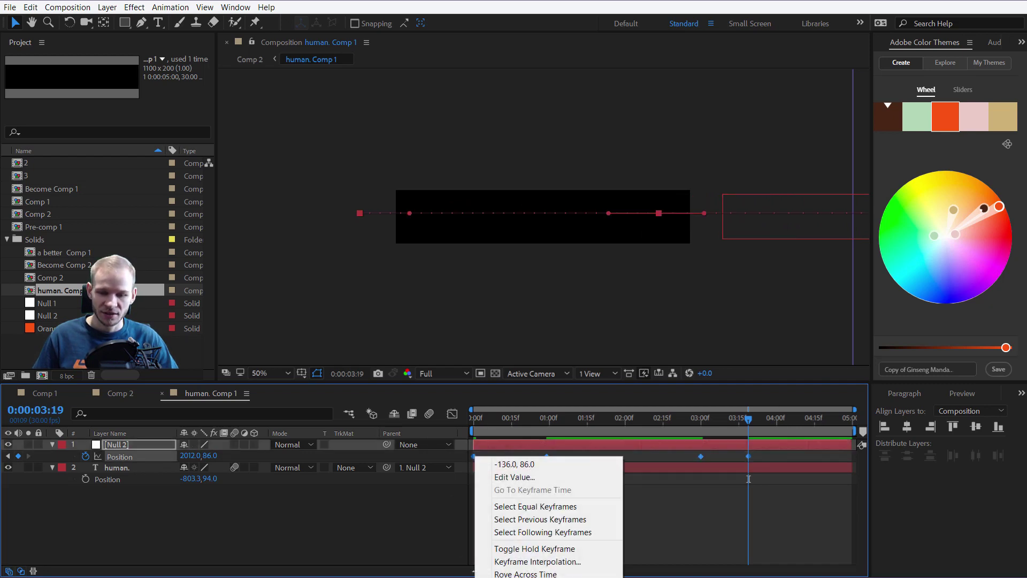
pyautogui.click(701, 524)
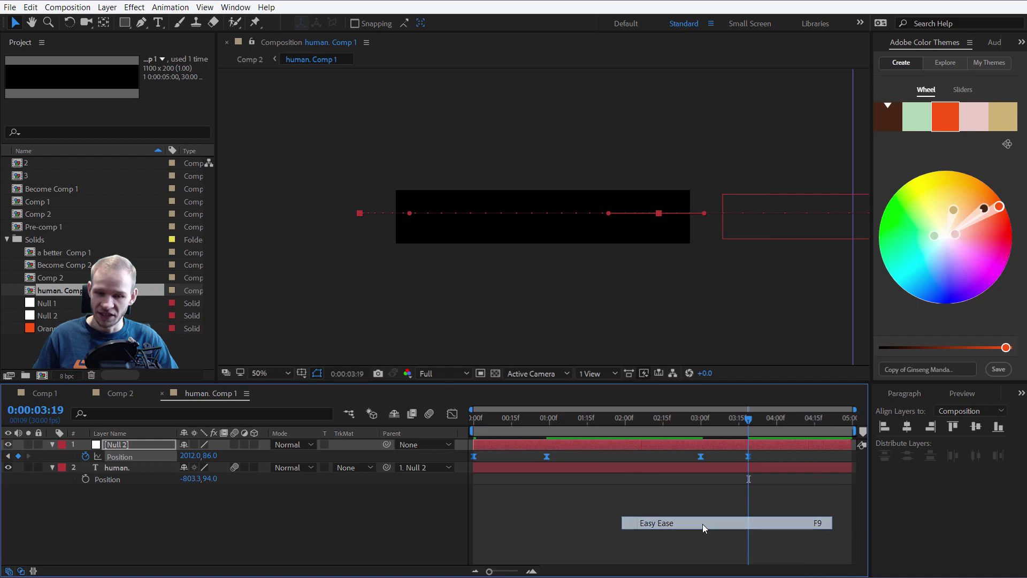
pyautogui.click(452, 414)
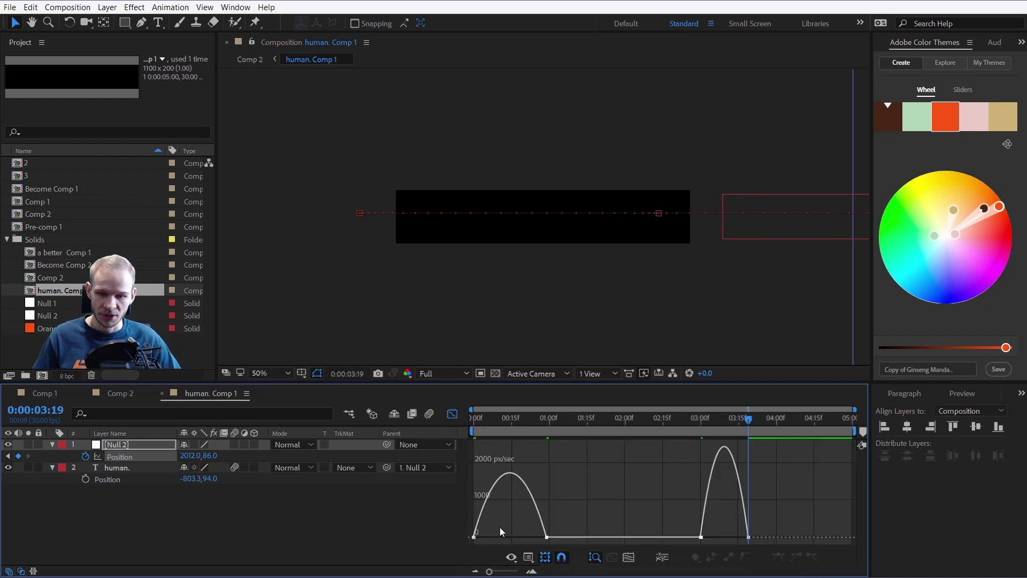
pyautogui.click(475, 416)
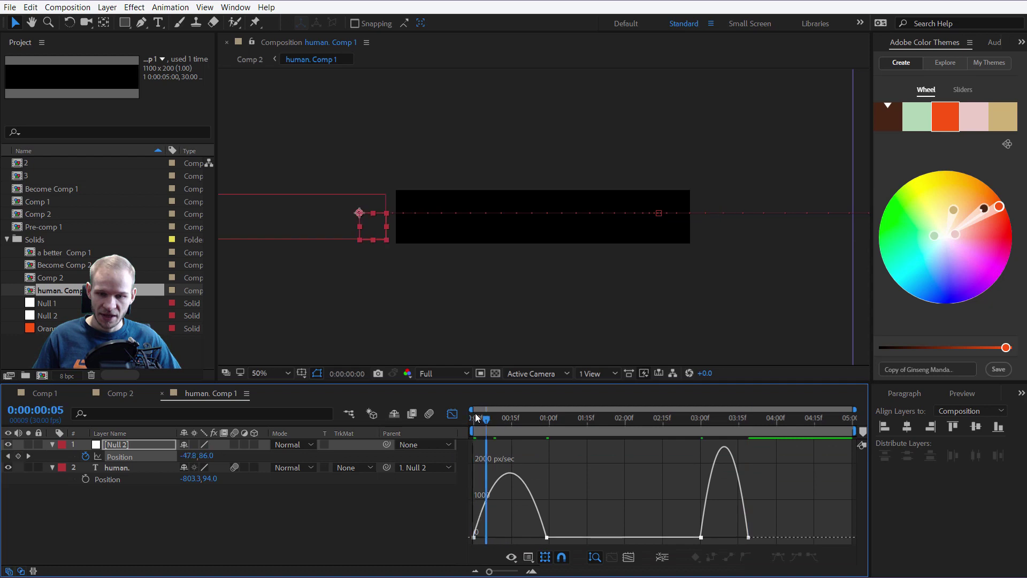
# Lengthen the ease influence on the first and 3-second keyframes, then preview
pyautogui.click(474, 537)
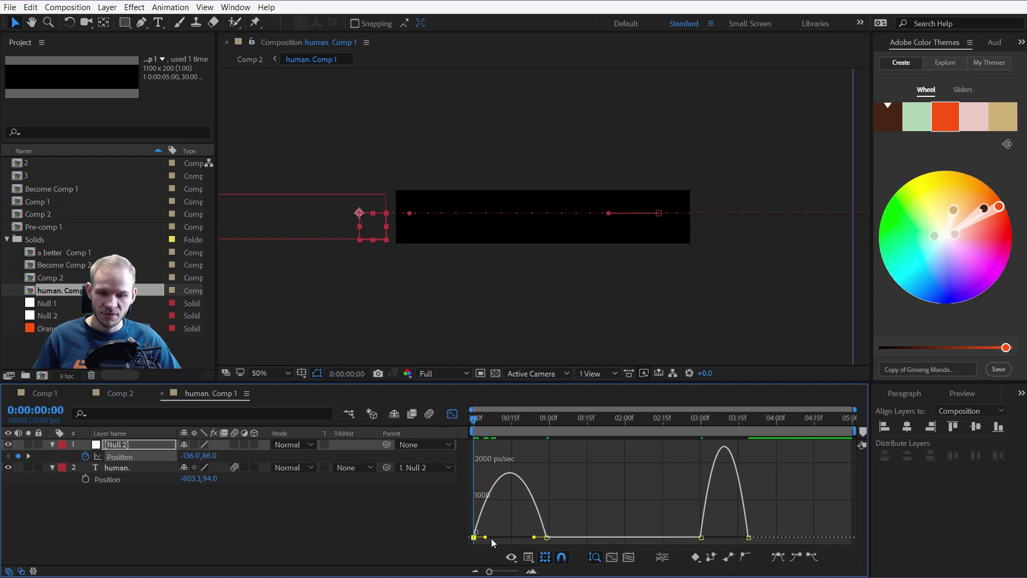
pyautogui.moveTo(486, 537)
pyautogui.mouseDown()
pyautogui.moveTo(506, 537)
pyautogui.moveTo(493, 537)
pyautogui.mouseUp()
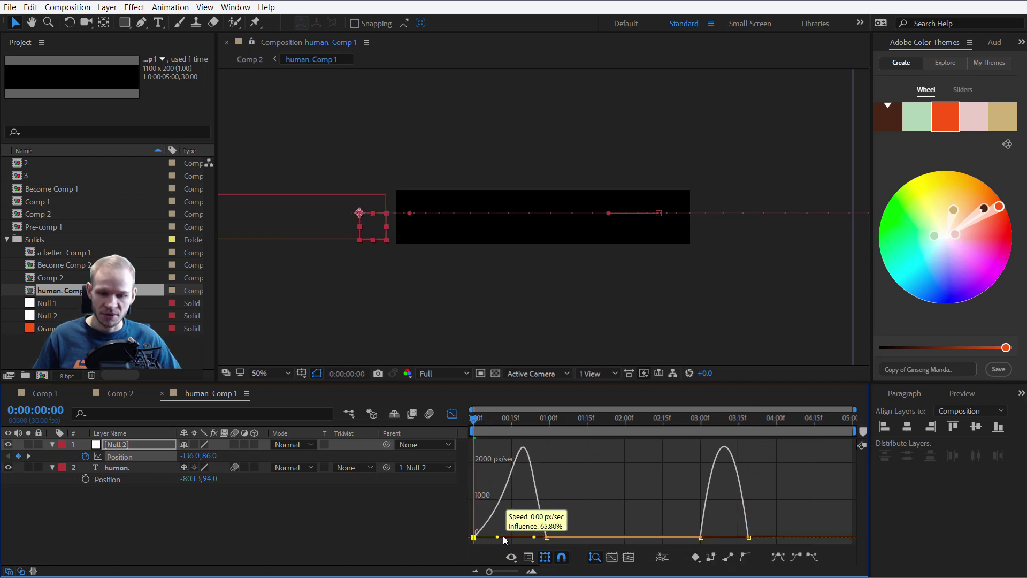
pyautogui.click(704, 538)
pyautogui.click(701, 536)
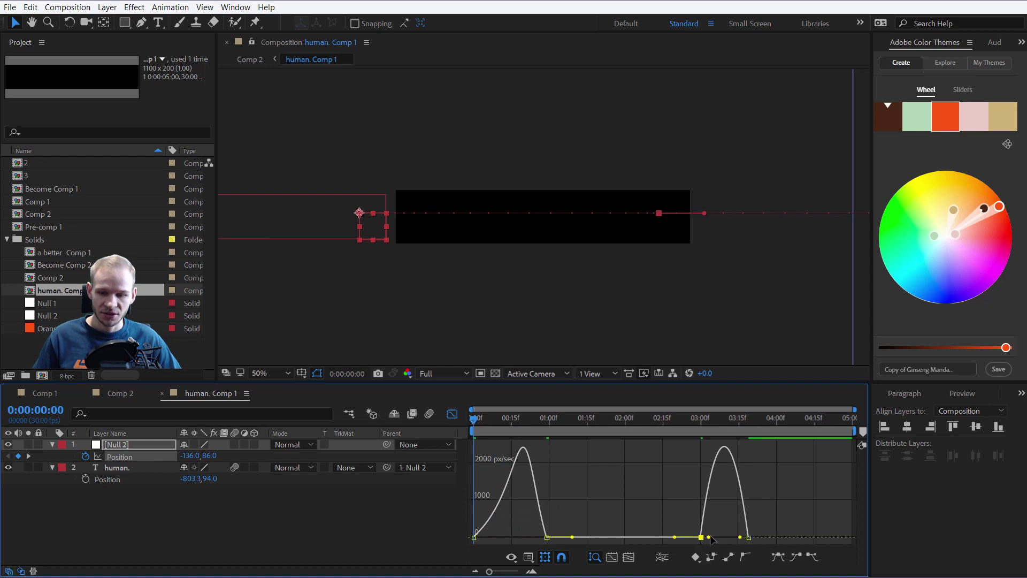
pyautogui.moveTo(707, 537); pyautogui.dragTo(724, 536)
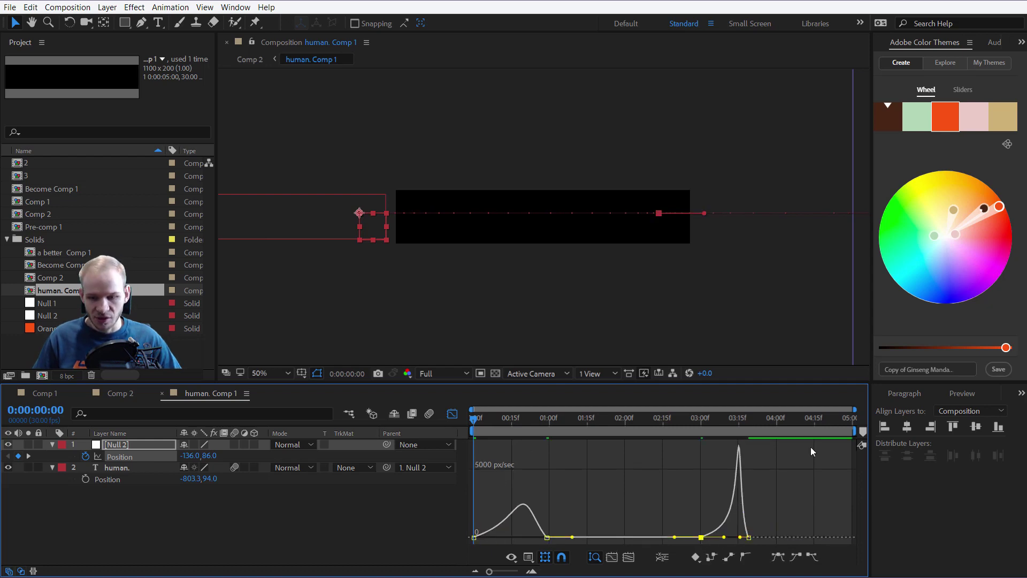
pyautogui.press('space')
pyautogui.press('space')
pyautogui.press('space')
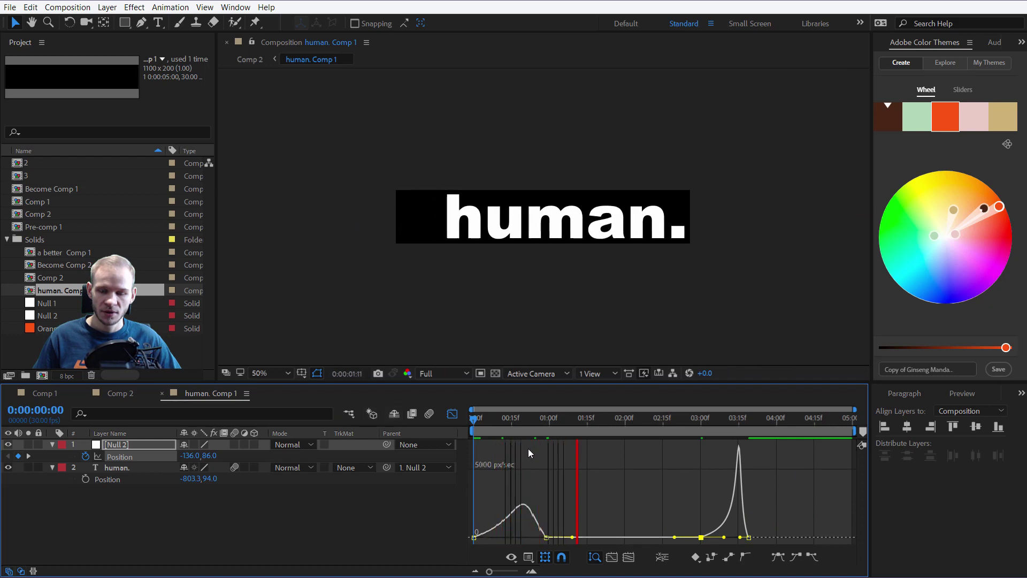
# Lengthen the ease into the one-second keyframe, preview again, and shift the exit keyframe slightly later
pyautogui.click(545, 537)
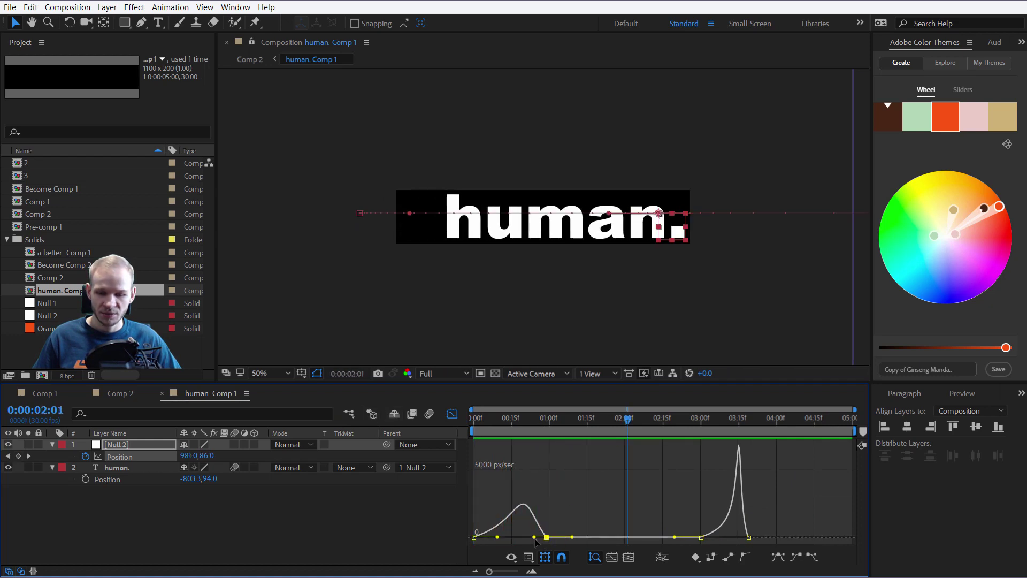
pyautogui.moveTo(534, 538); pyautogui.dragTo(526, 537)
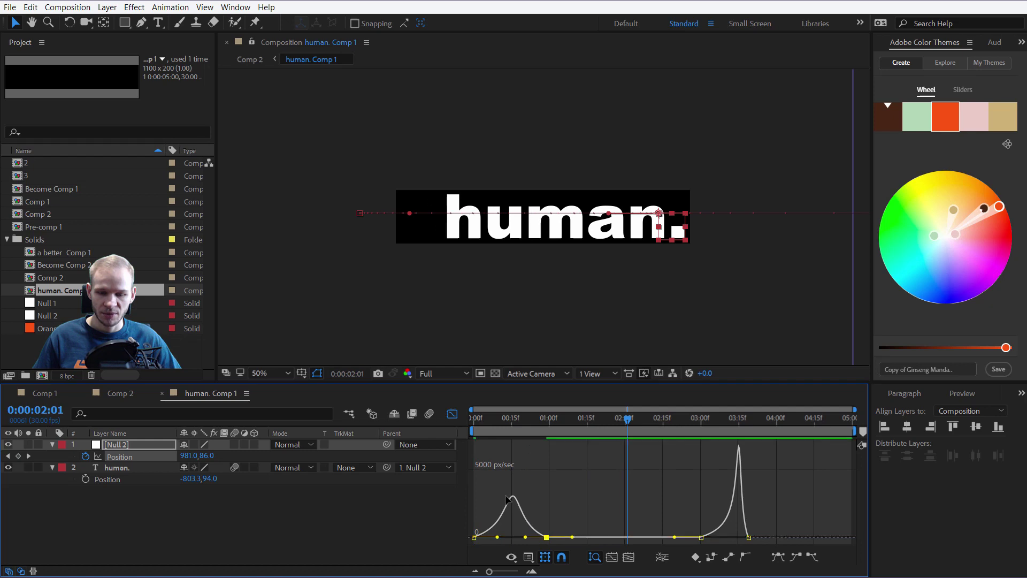
pyautogui.press('space')
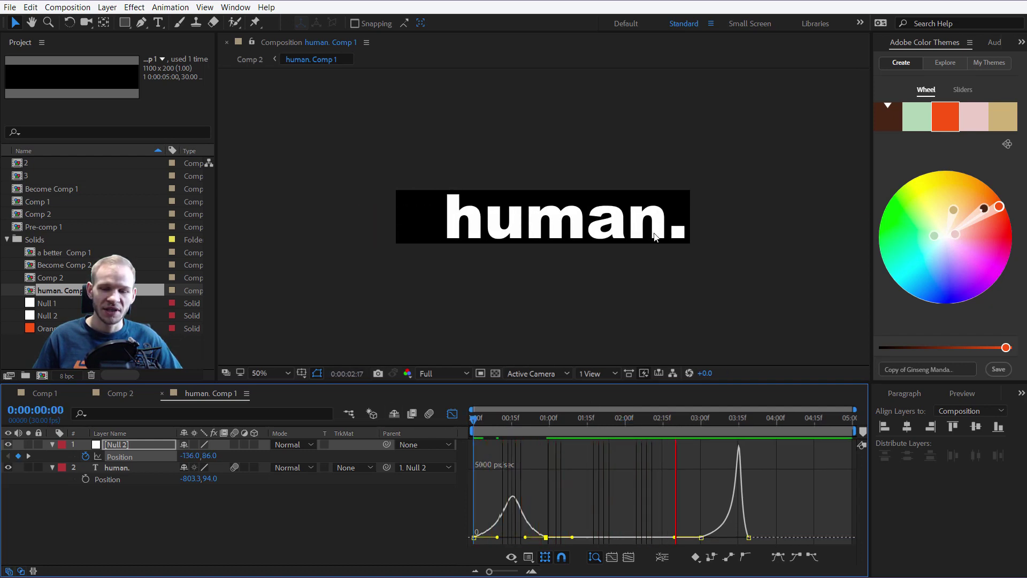
pyautogui.press('space')
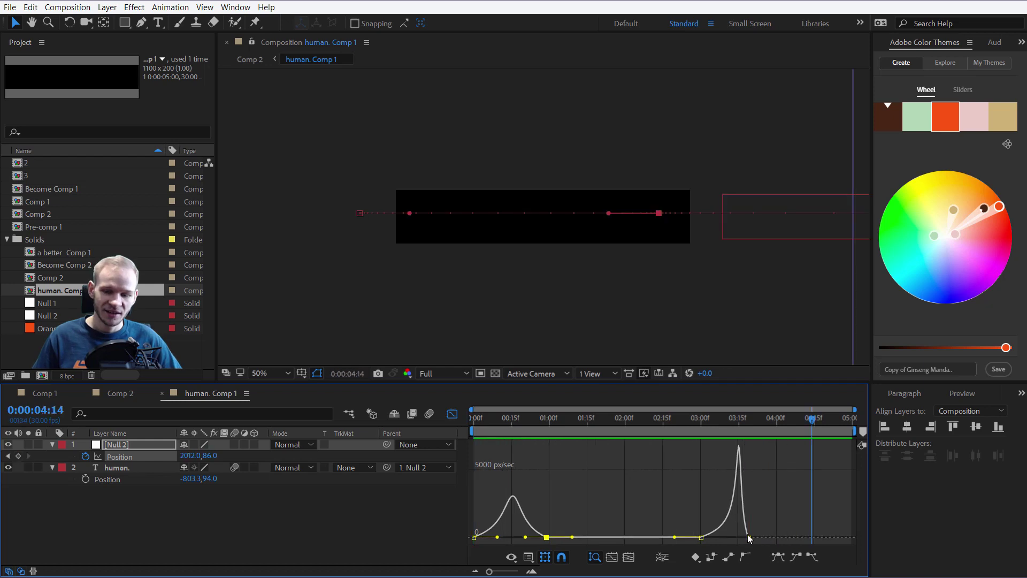
pyautogui.moveTo(748, 536); pyautogui.dragTo(754, 537)
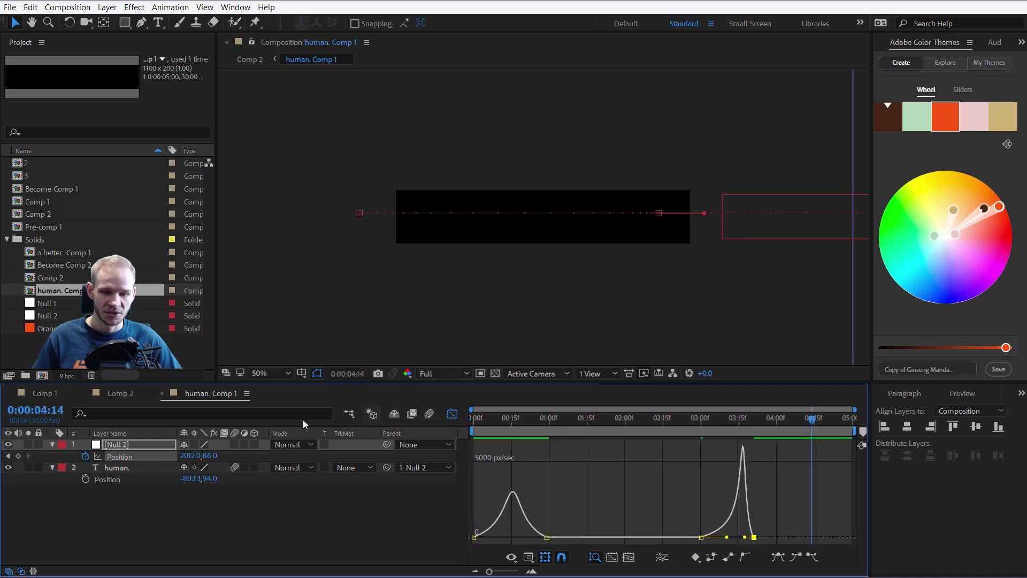
# Return to Comp 2 and preview it from the start
pyautogui.hotkey('ctrl', 'w')
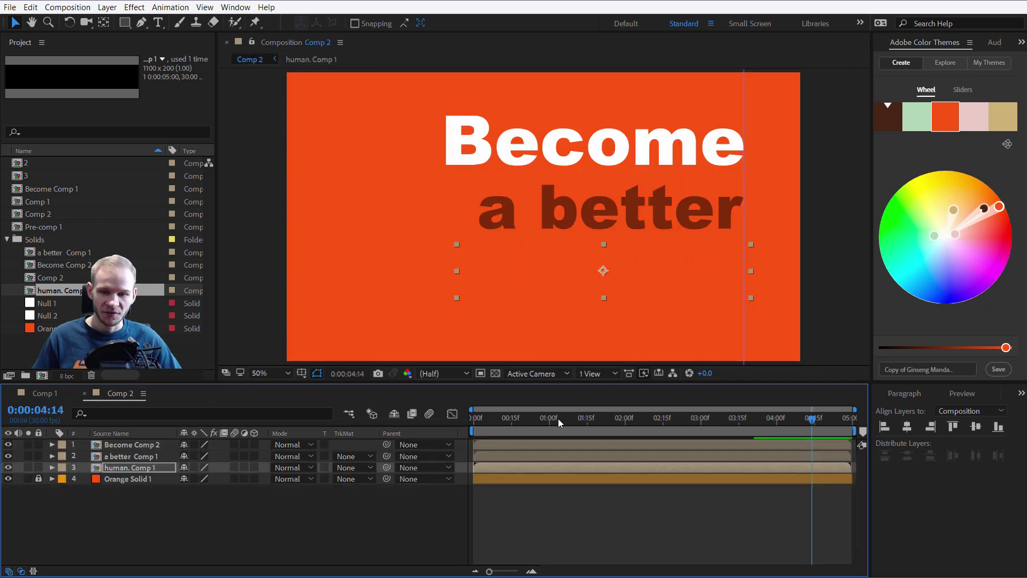
pyautogui.press('Home')
pyautogui.press('space')
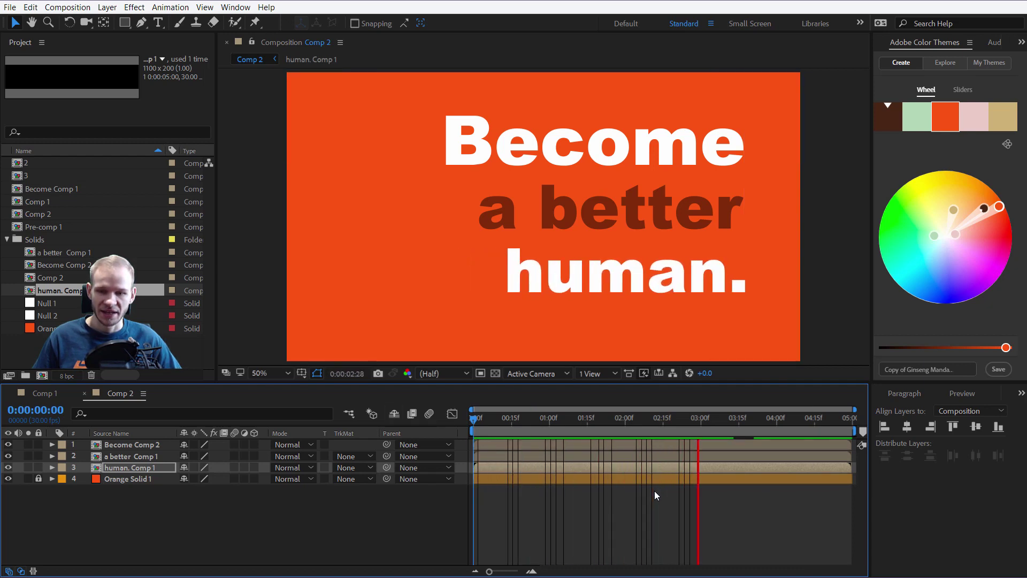
pyautogui.press('space')
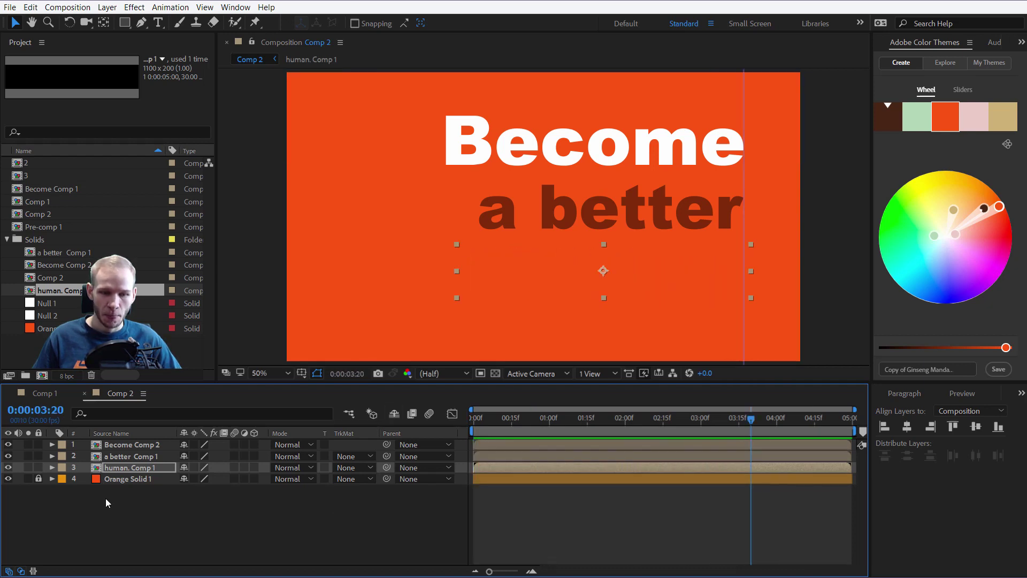
# Turn on motion blur for the human. text inside human. Comp 1, then go back to Comp 2
pyautogui.doubleClick(133, 468)
pyautogui.click(120, 444)
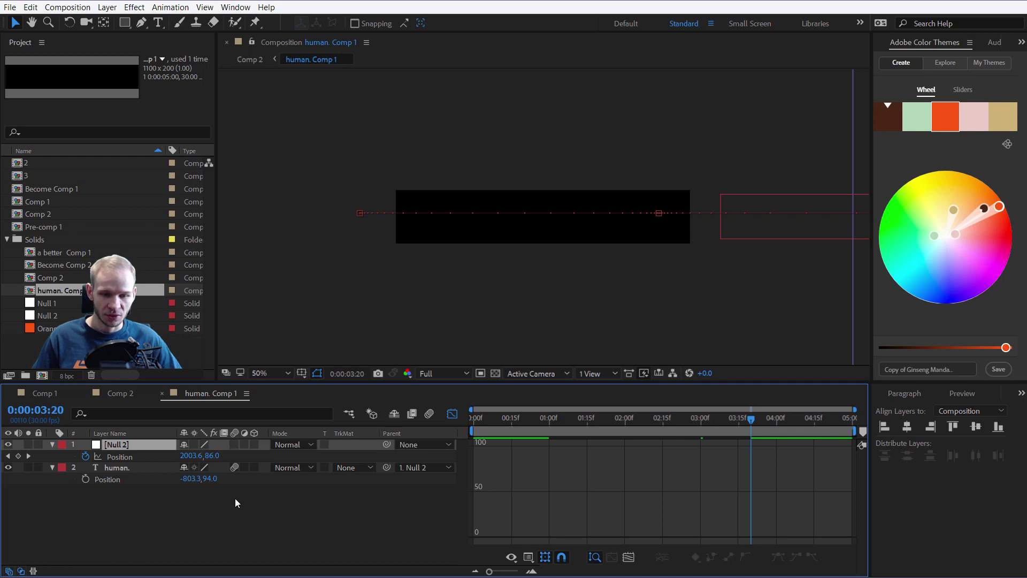
pyautogui.click(234, 467)
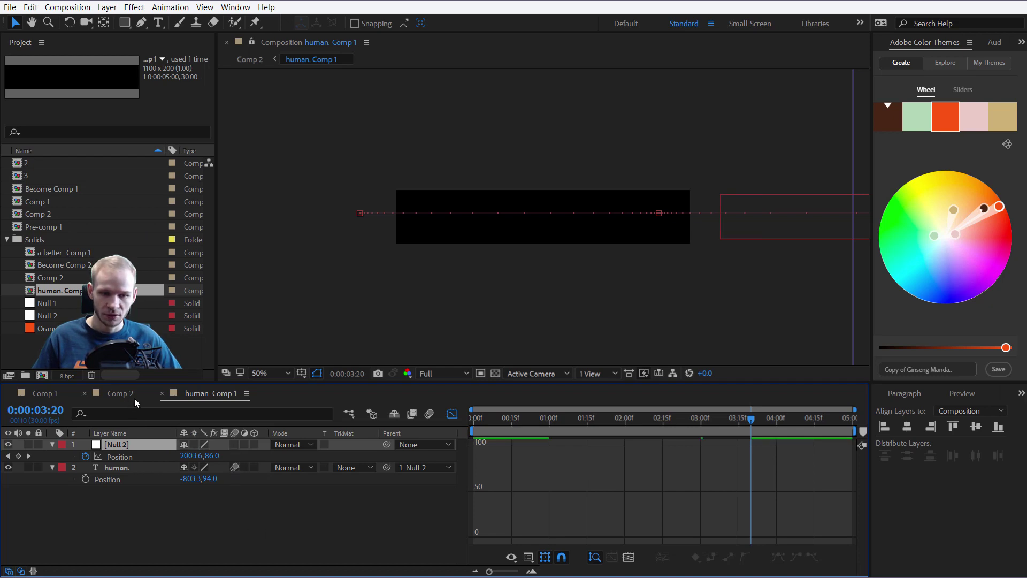
pyautogui.click(162, 393)
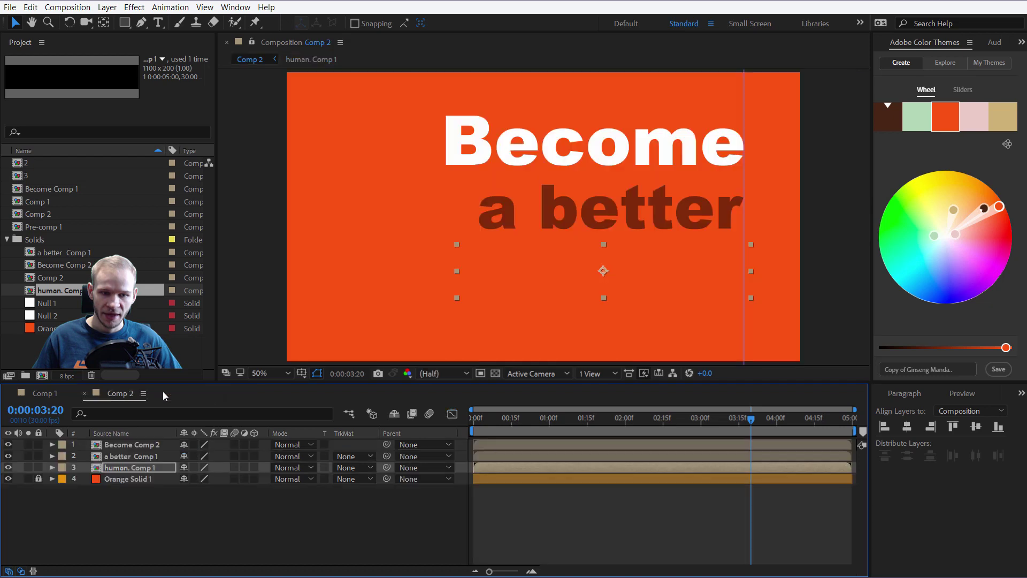
# Rename a better Comp 1 to 2 and Become Comp 2 to 3, then begin renaming human. Comp 1
pyautogui.click(154, 459)
pyautogui.press('Return')
pyautogui.write('2')
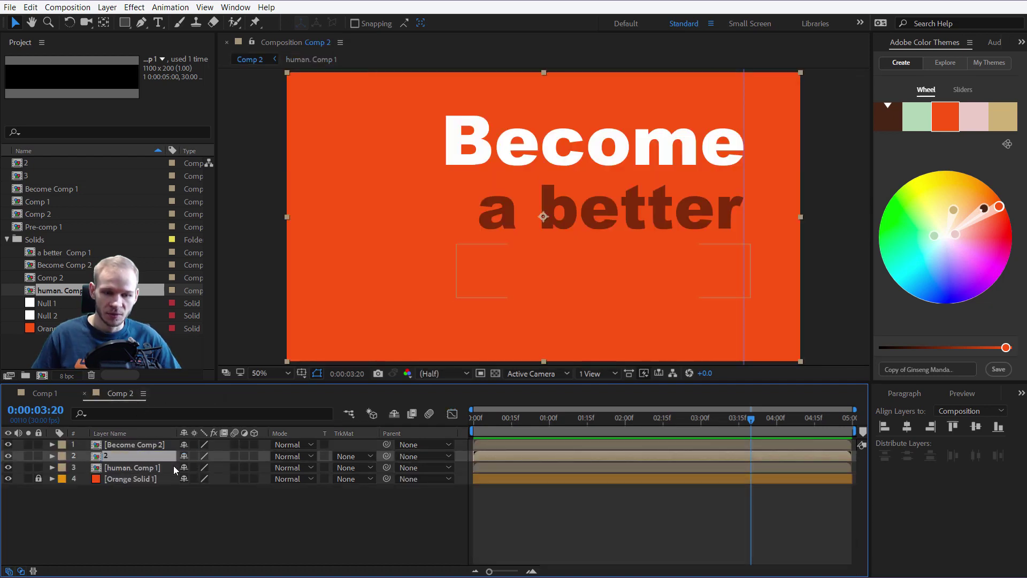
pyautogui.click(158, 446)
pyautogui.press('Return')
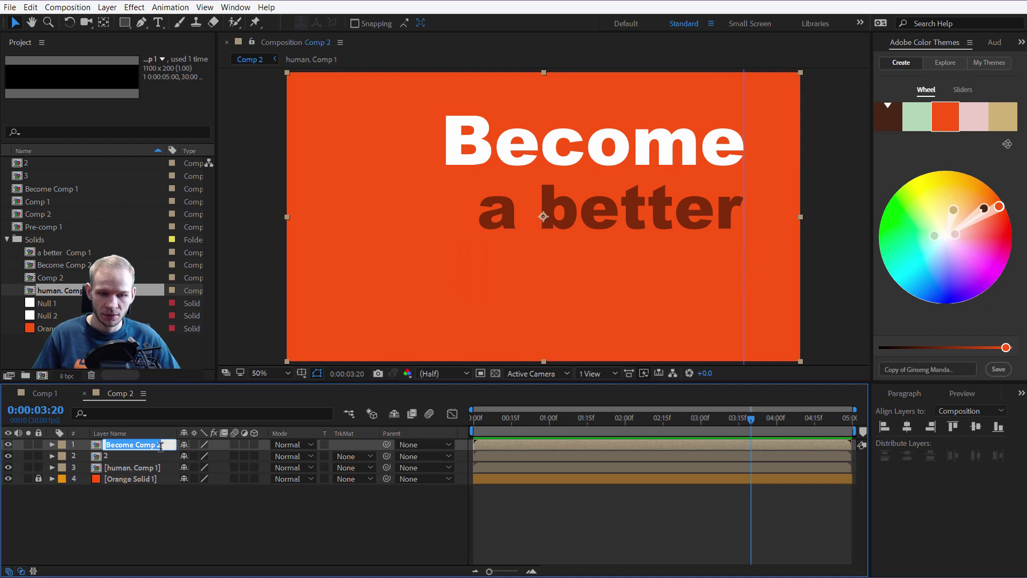
pyautogui.write('3')
pyautogui.click(128, 469)
pyautogui.press('Return')
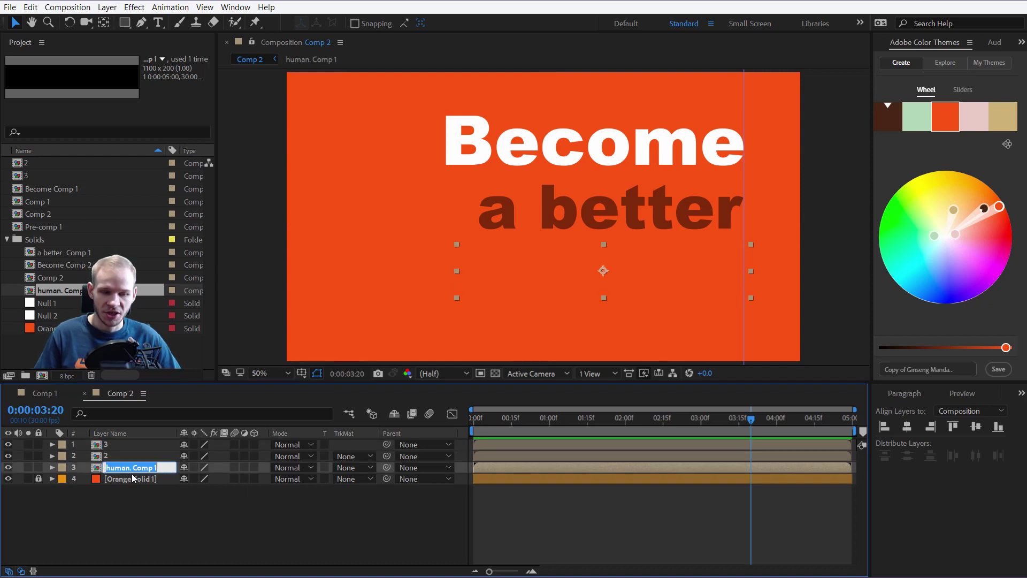
# Name human. Comp 1 '1', then give a better Comp 1 a null and a 1100×200 size
pyautogui.write('1')
pyautogui.doubleClick(117, 457)
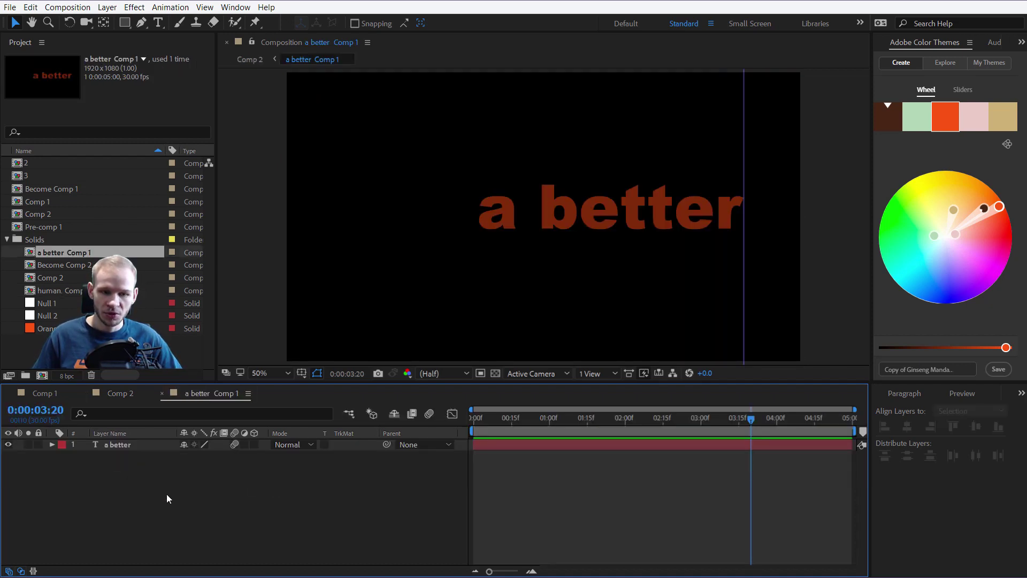
pyautogui.hotkey('ctrl', 'alt', 'shift', 'y')
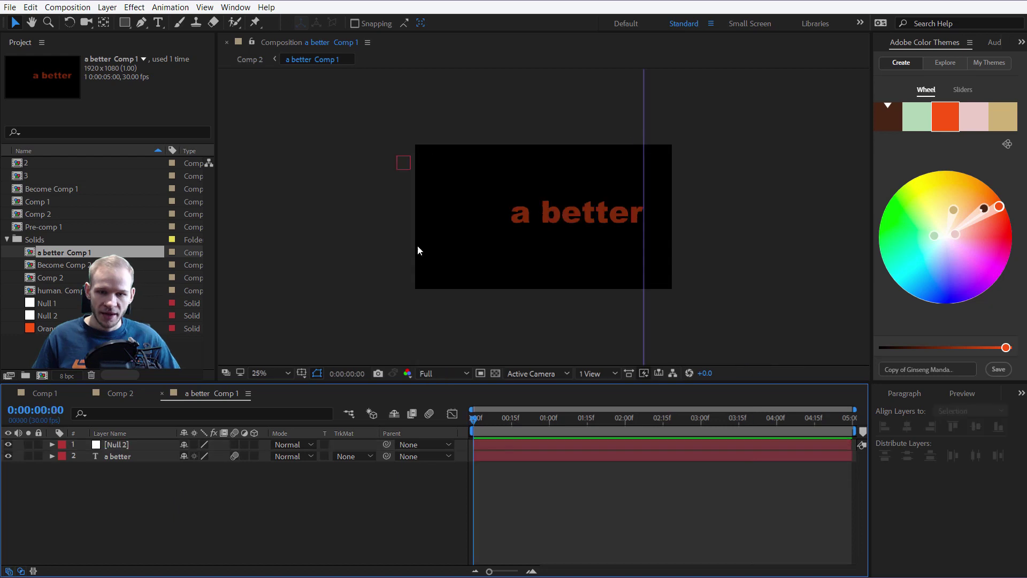
pyautogui.hotkey('ctrl', 'k')
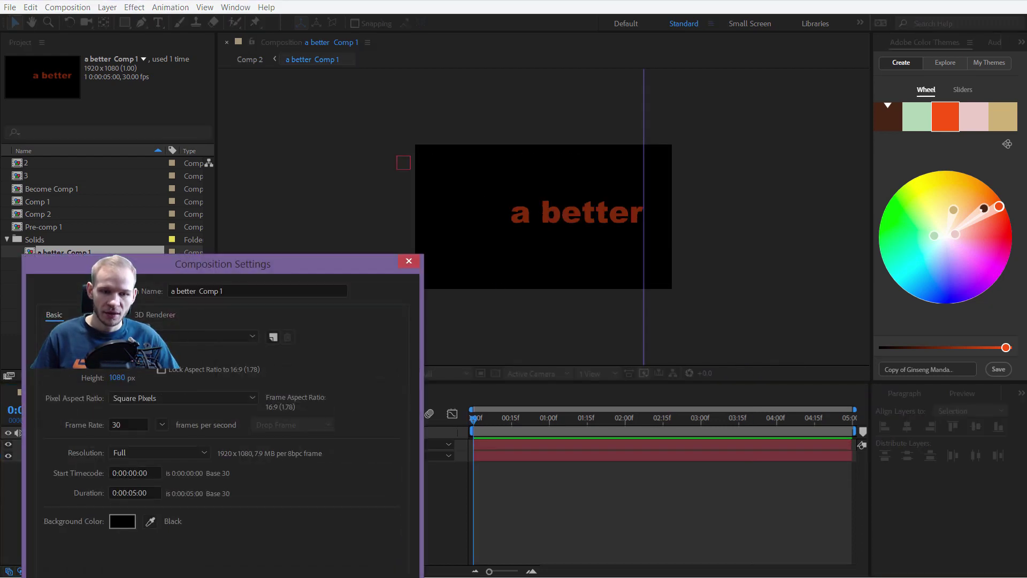
pyautogui.write('0')
pyautogui.press('Tab')
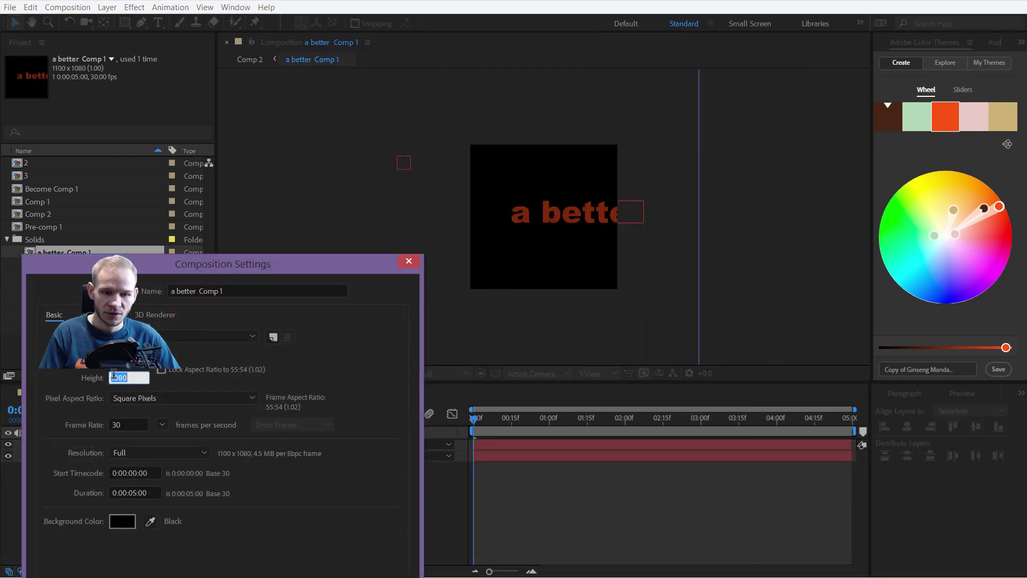
pyautogui.write('200')
pyautogui.press('Return')
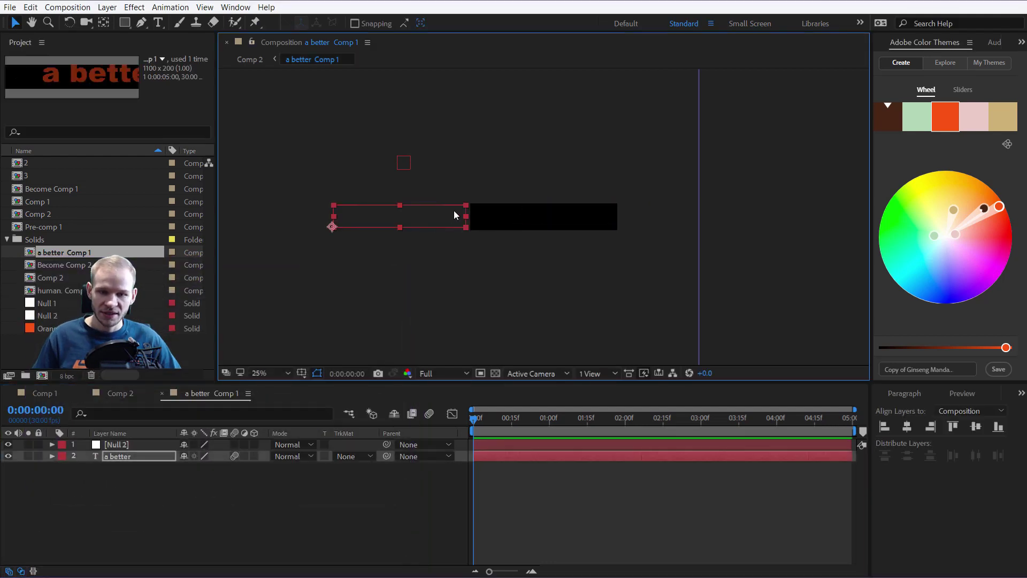
# Parent the a better text to Null 2, check the animation, and close back to Comp 2
pyautogui.moveTo(387, 457); pyautogui.dragTo(130, 447)
pyautogui.moveTo(478, 421); pyautogui.dragTo(604, 418)
pyautogui.click(615, 267)
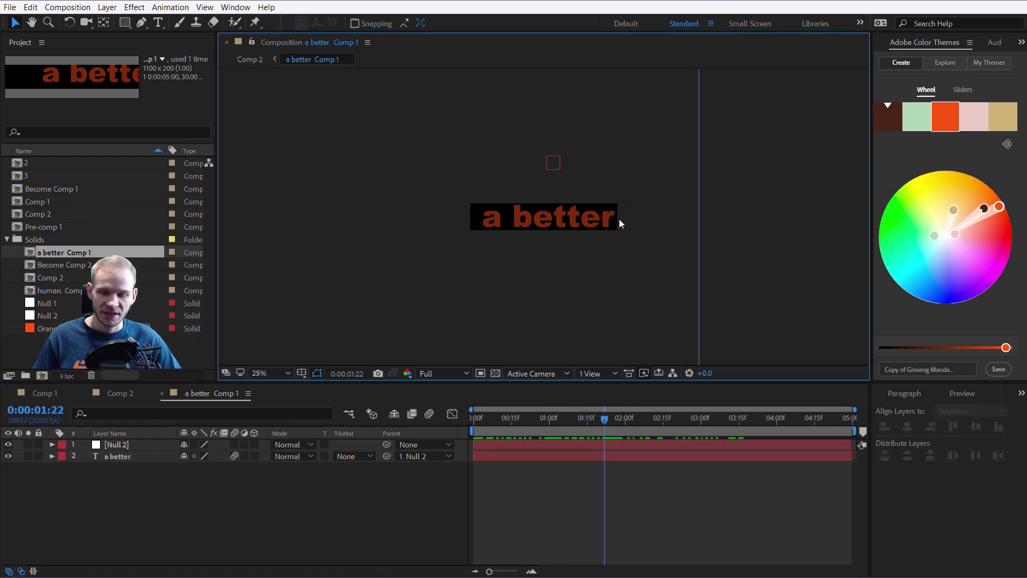
pyautogui.hotkey('ctrl', 'w')
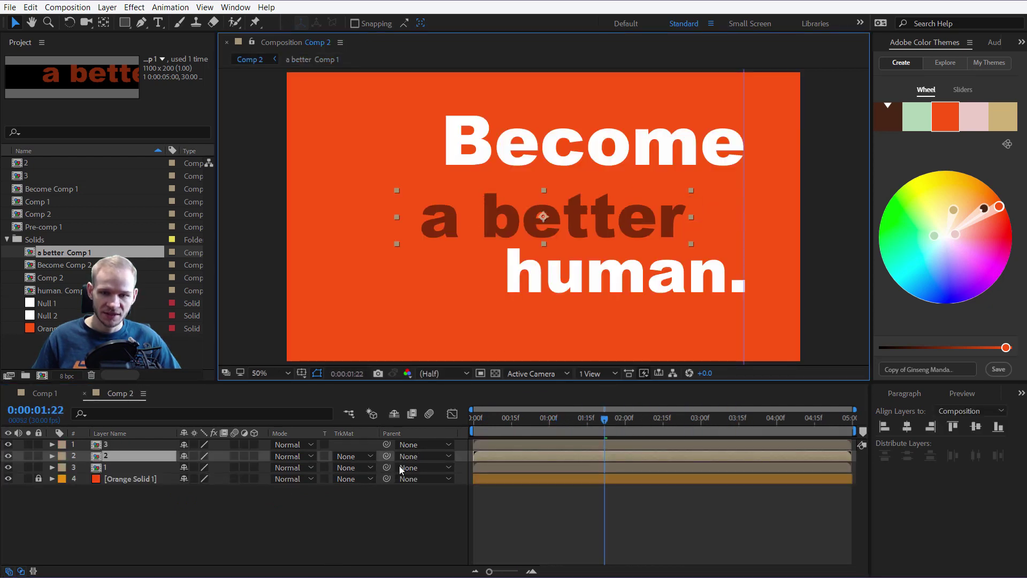
pyautogui.click(629, 155)
# Open Become Comp 2 and set its composition size to 1100×200
pyautogui.doubleClick(119, 445)
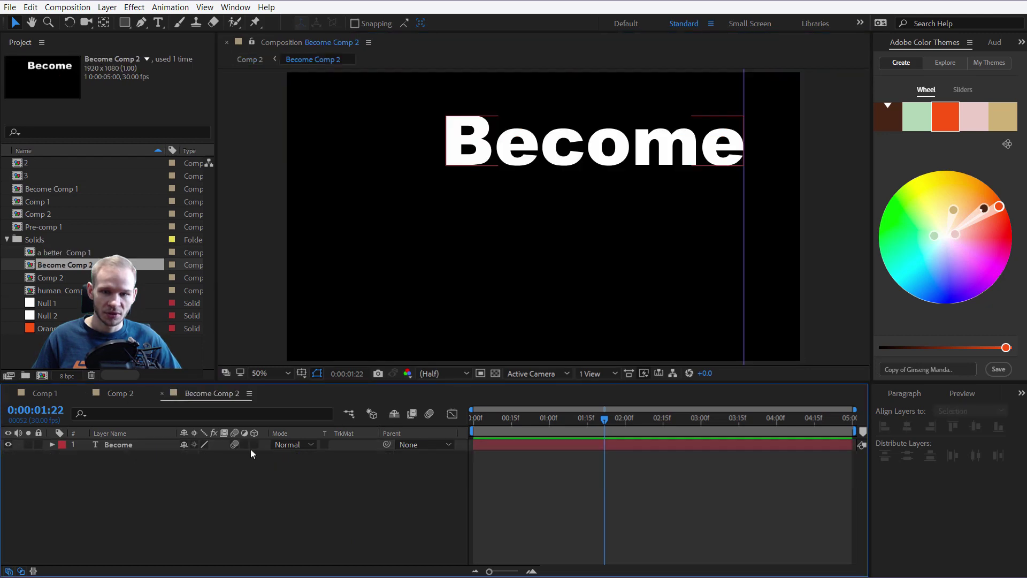
pyautogui.hotkey('ctrl', 'k')
pyautogui.doubleClick(129, 357)
pyautogui.write('1100')
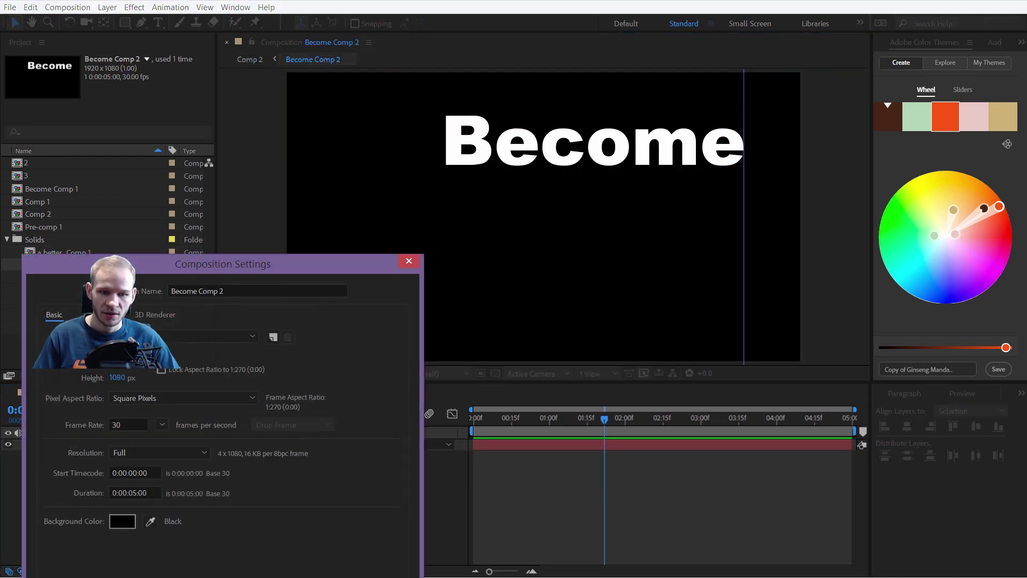
pyautogui.press('Tab')
pyautogui.write('200')
pyautogui.press('Return')
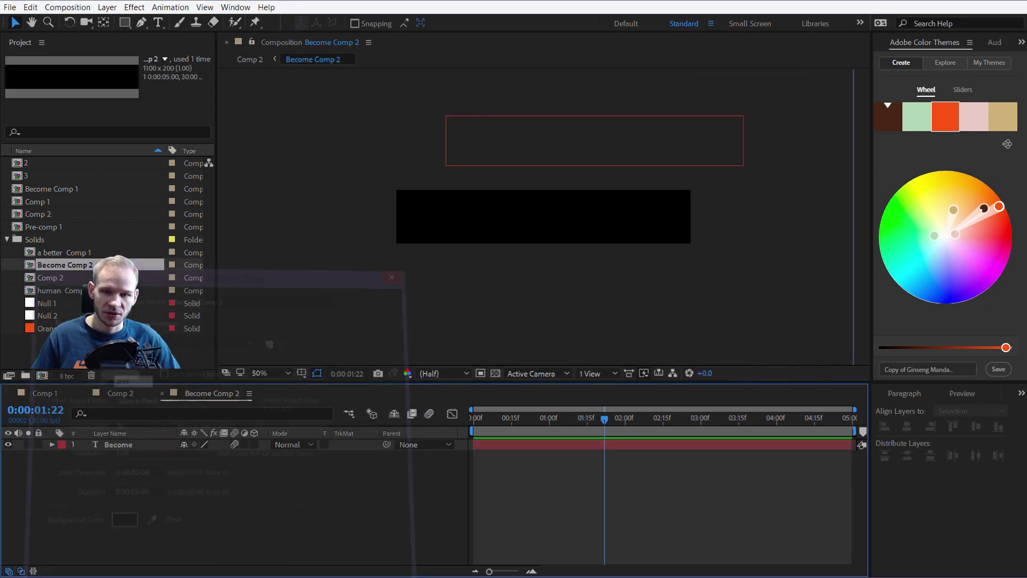
# Paste the animated Null 2 and parent the Become text to it
pyautogui.press('Home')
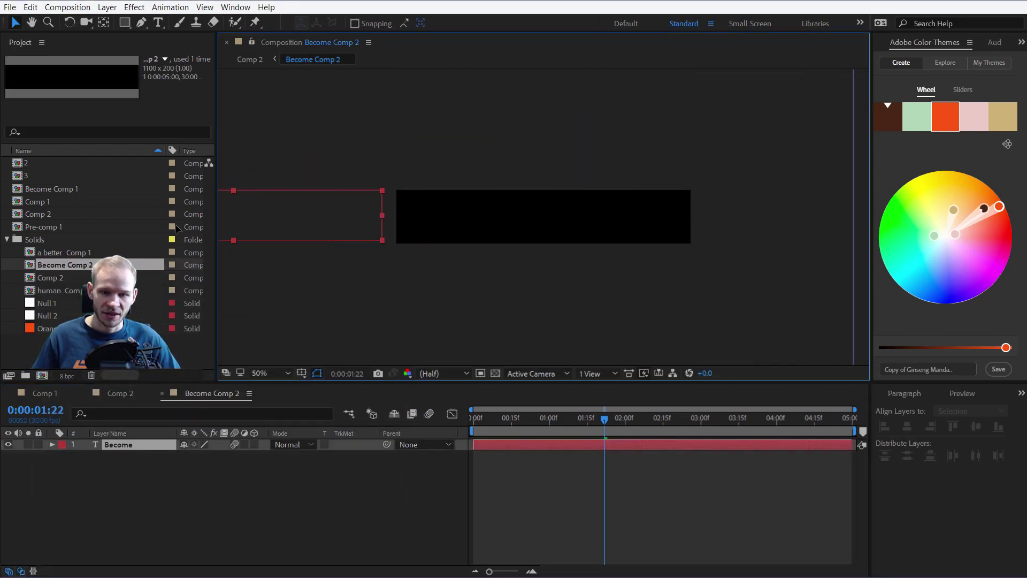
pyautogui.press(',')
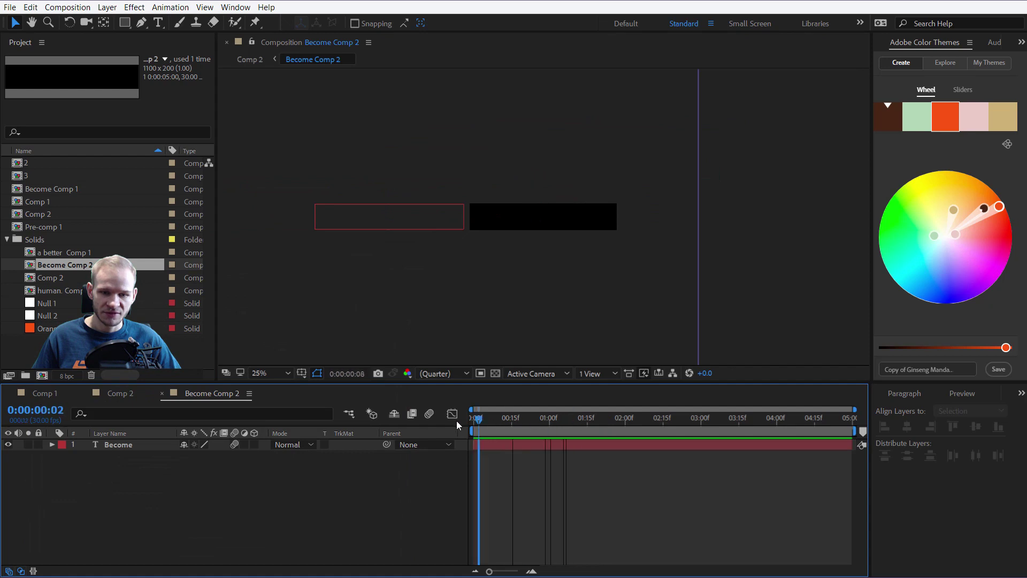
pyautogui.hotkey('ctrl', 'v')
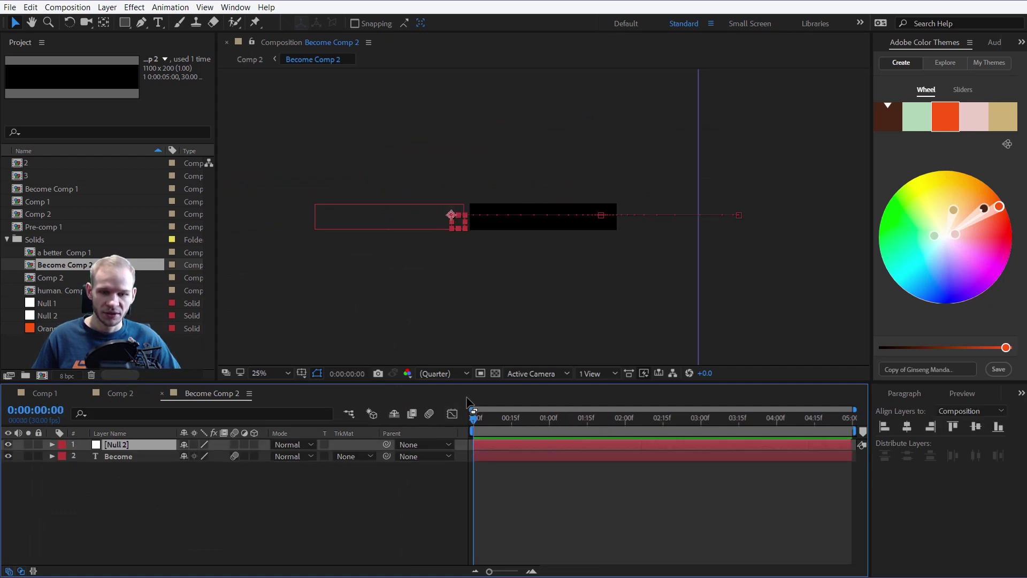
pyautogui.moveTo(309, 517); pyautogui.dragTo(121, 444)
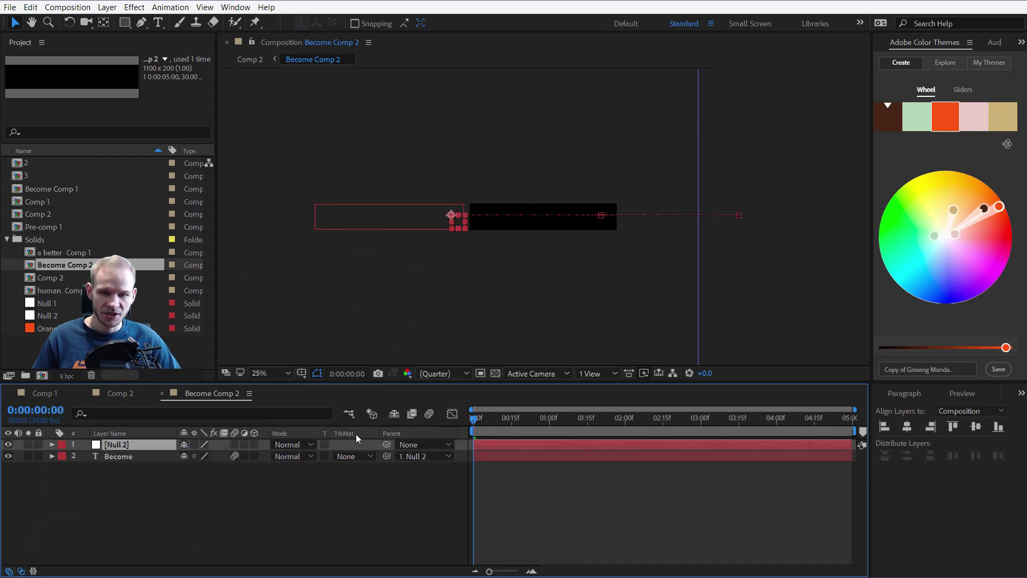
pyautogui.moveTo(477, 414); pyautogui.dragTo(790, 408)
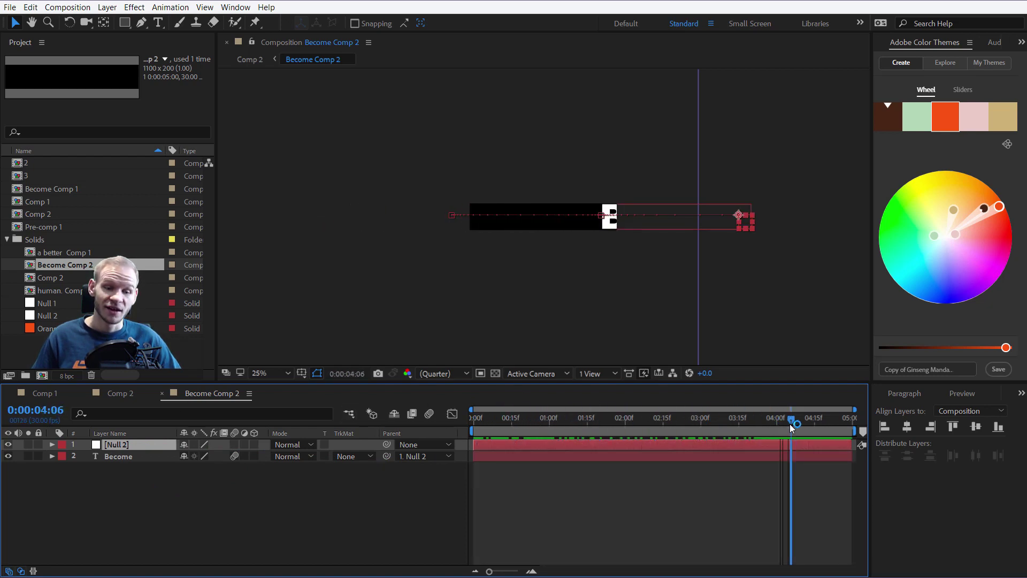
# Push Null 2's final Position keyframe X to 2297, then return to Comp 2
pyautogui.press('End')
pyautogui.press('p')
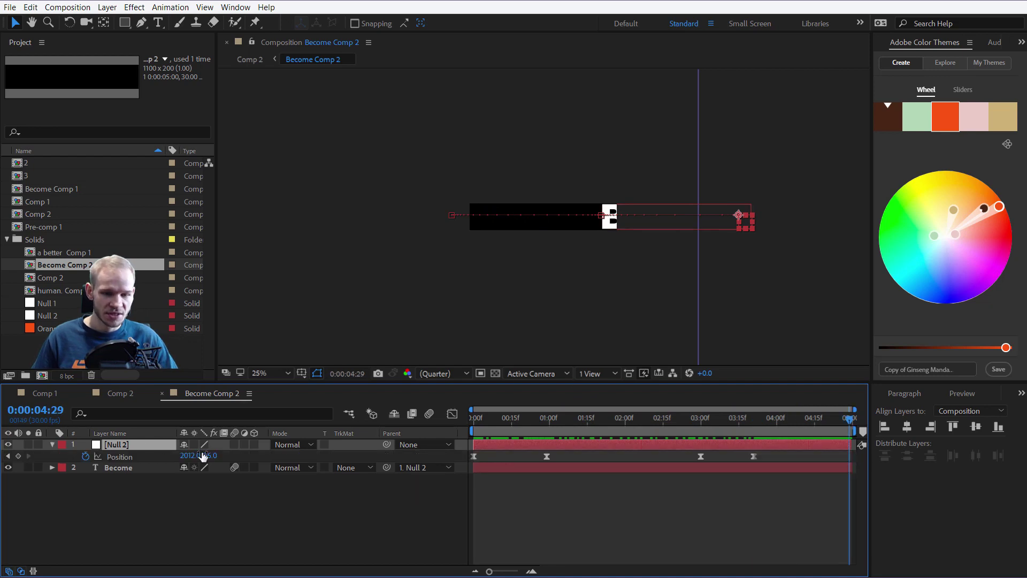
pyautogui.moveTo(761, 427); pyautogui.dragTo(755, 423)
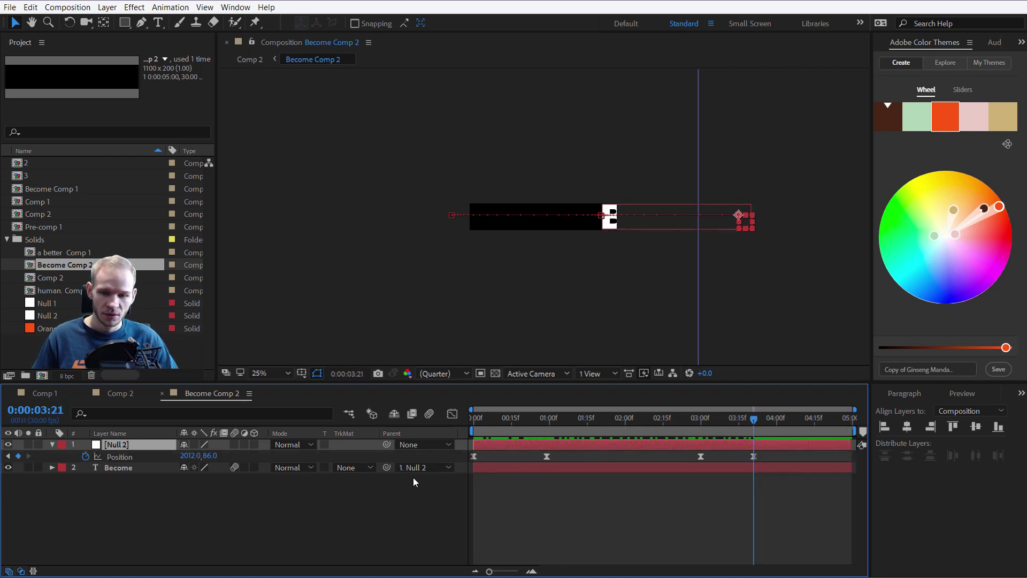
pyautogui.moveTo(195, 455); pyautogui.dragTo(397, 454)
pyautogui.moveTo(743, 425); pyautogui.dragTo(778, 423)
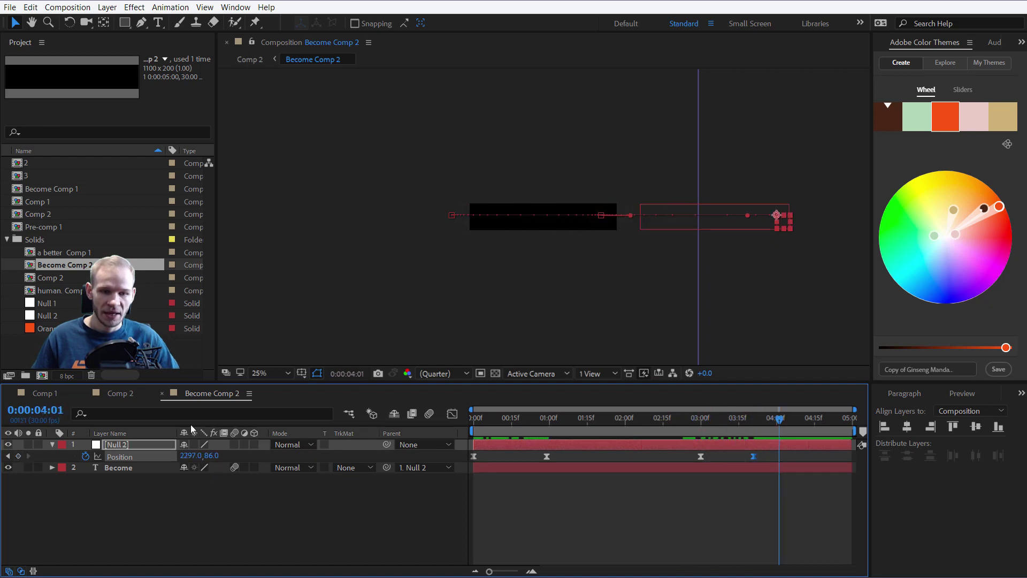
pyautogui.click(128, 394)
pyautogui.moveTo(643, 426); pyautogui.dragTo(683, 421)
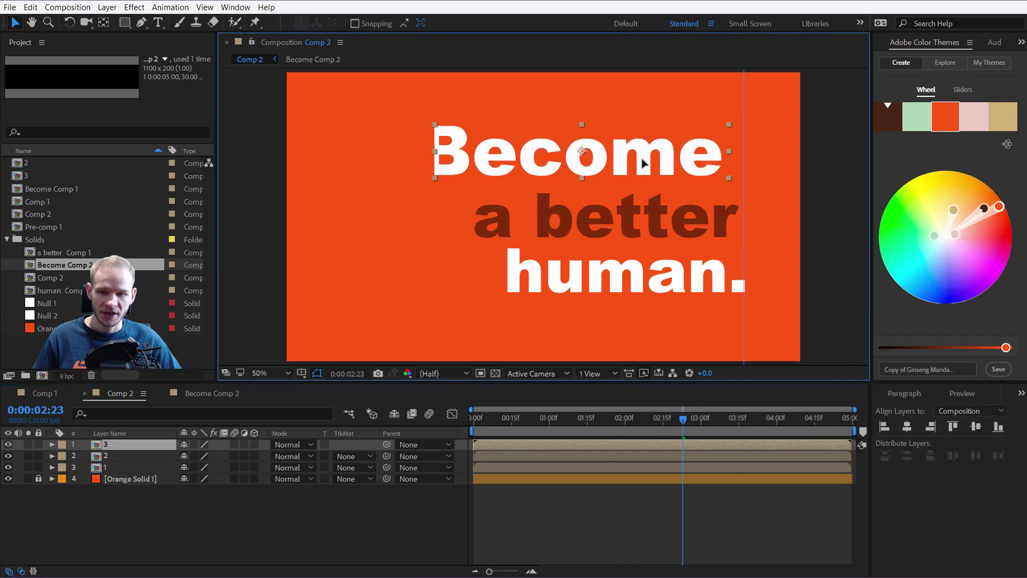
# Enable motion blur on layers 3, 2 and 1 and for Comp 2, then check frame 13
pyautogui.press('Return')
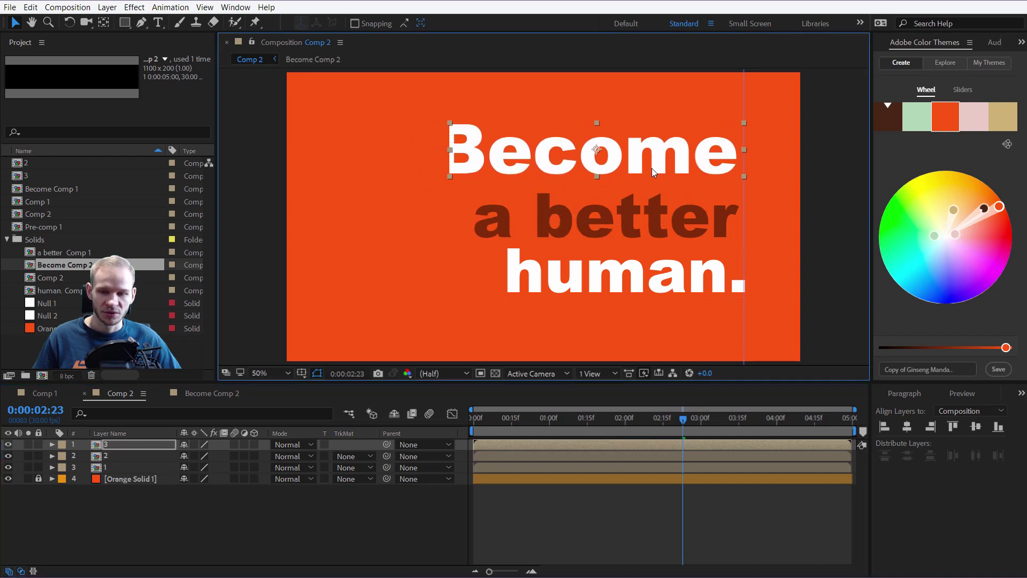
pyautogui.moveTo(236, 445); pyautogui.dragTo(236, 468)
pyautogui.click(235, 480)
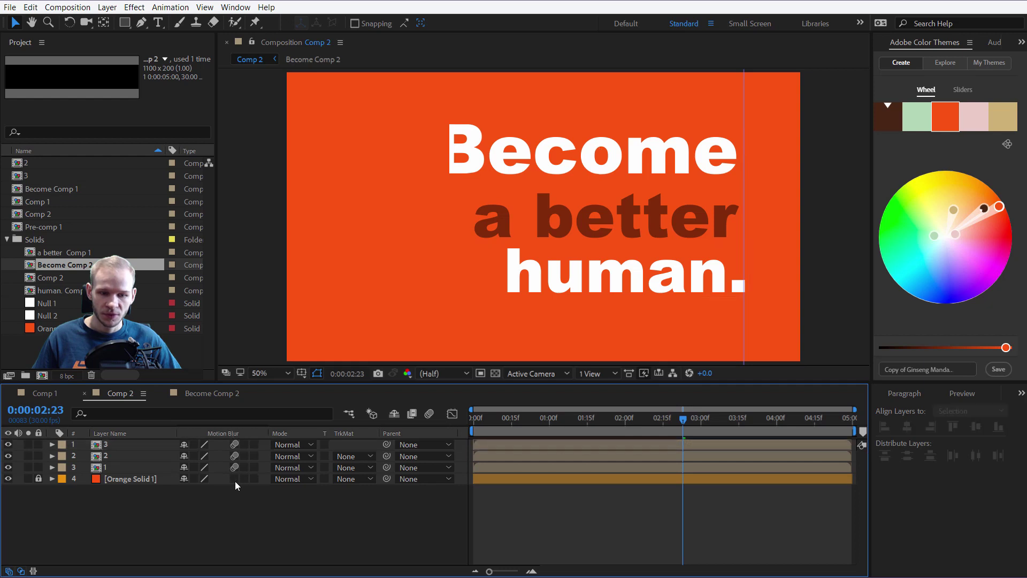
pyautogui.click(430, 413)
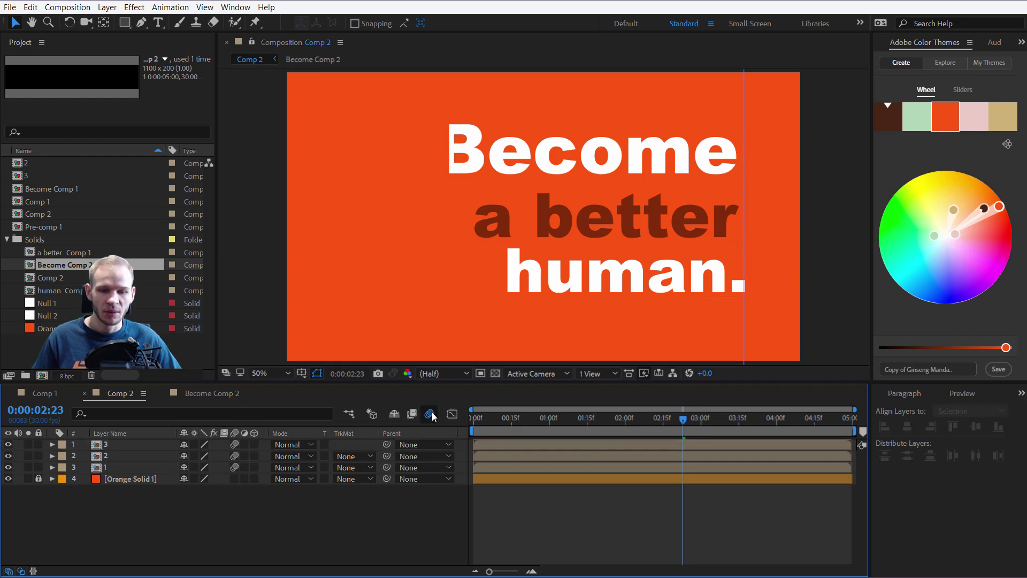
pyautogui.click(669, 419)
pyautogui.moveTo(669, 418); pyautogui.dragTo(509, 425)
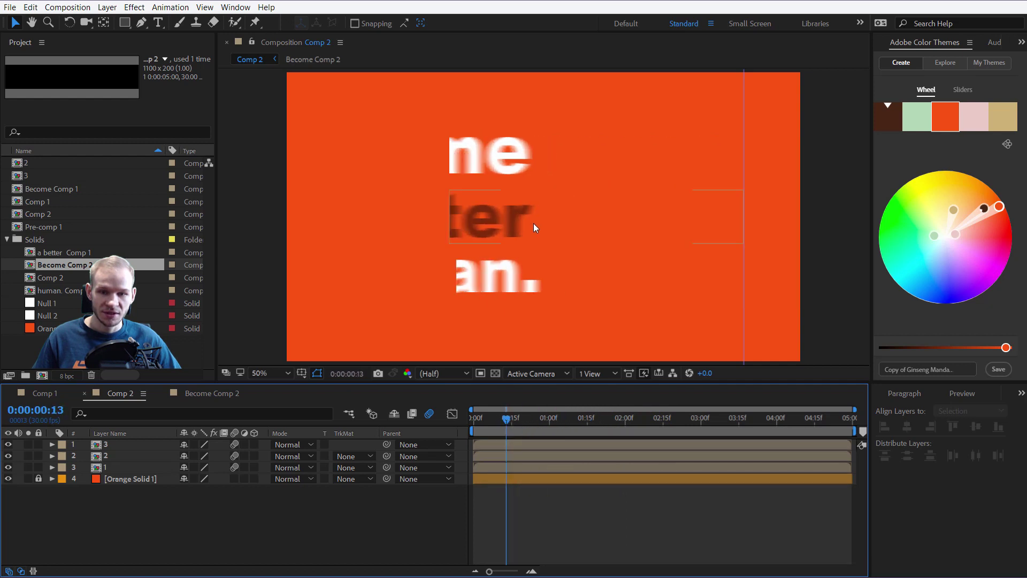
pyautogui.click(487, 442)
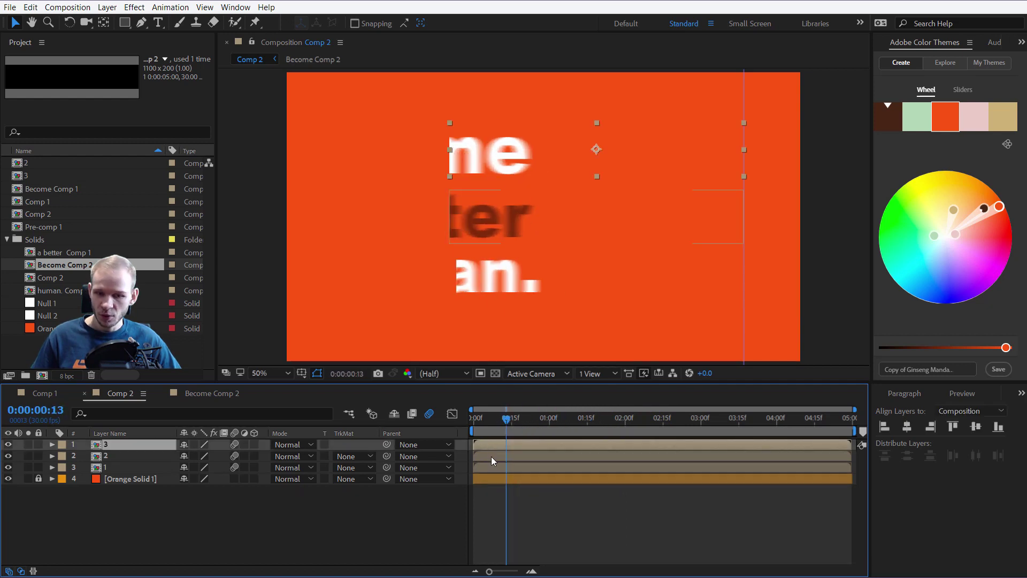
pyautogui.click(491, 456)
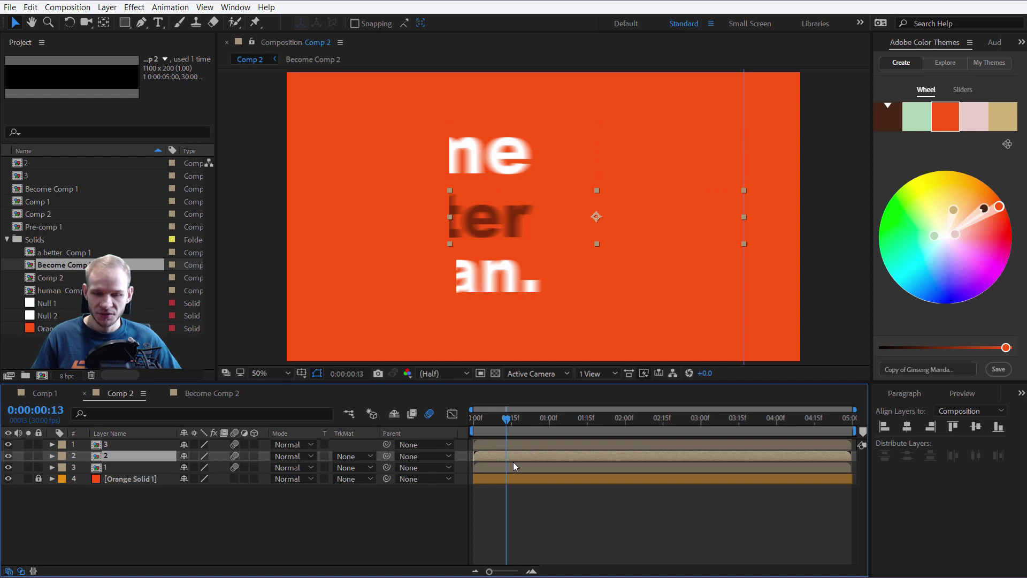
# Stagger the second and third lines so each starts after the one above, from frame 13
pyautogui.press('[')
pyautogui.click(512, 467)
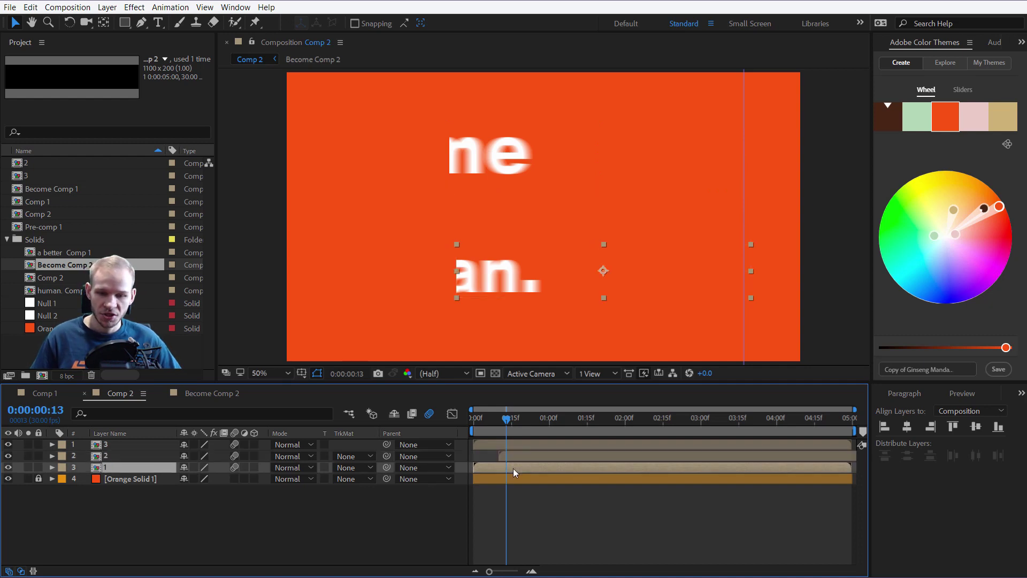
pyautogui.press('[')
# Preview the staggered line animation from 2:05 and again from about 1:10
pyautogui.press('space')
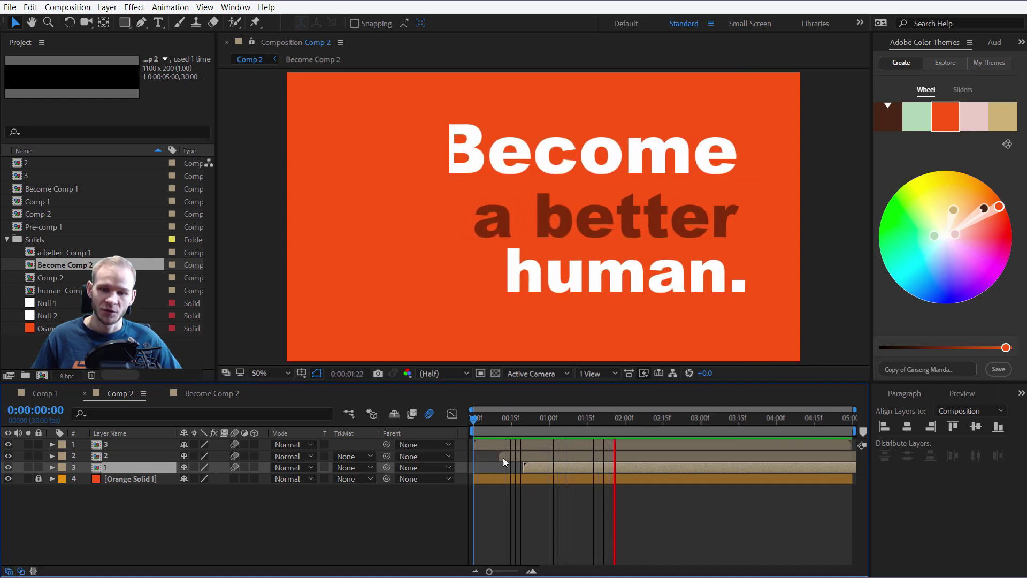
pyautogui.press('space')
pyautogui.press('space')
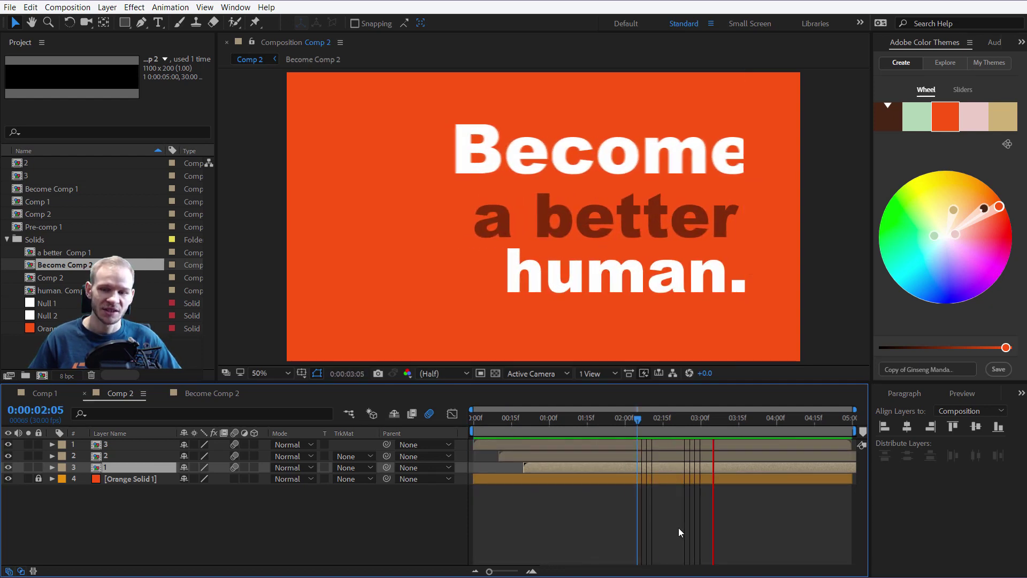
pyautogui.press('space')
pyautogui.click(573, 431)
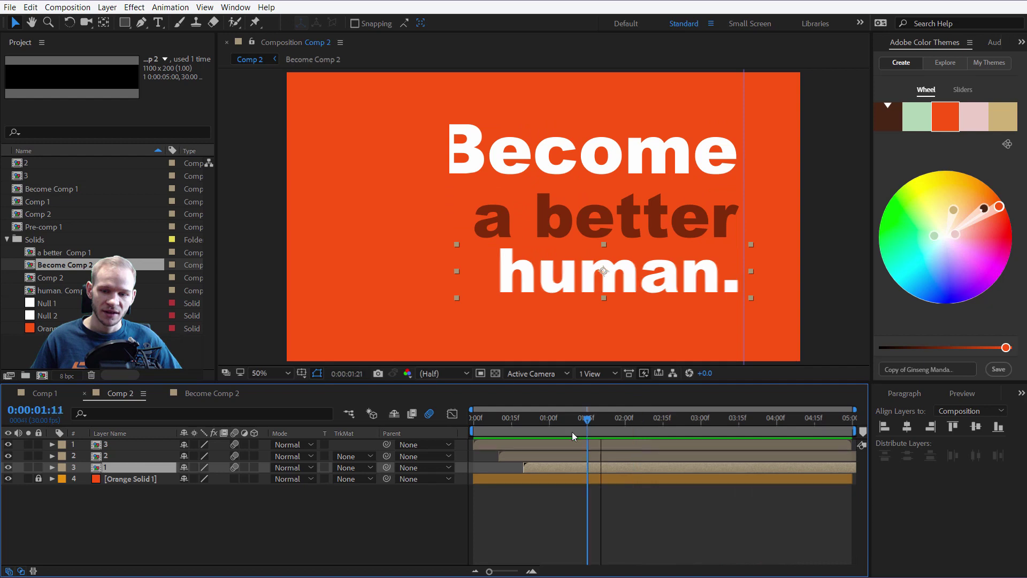
pyautogui.press('space')
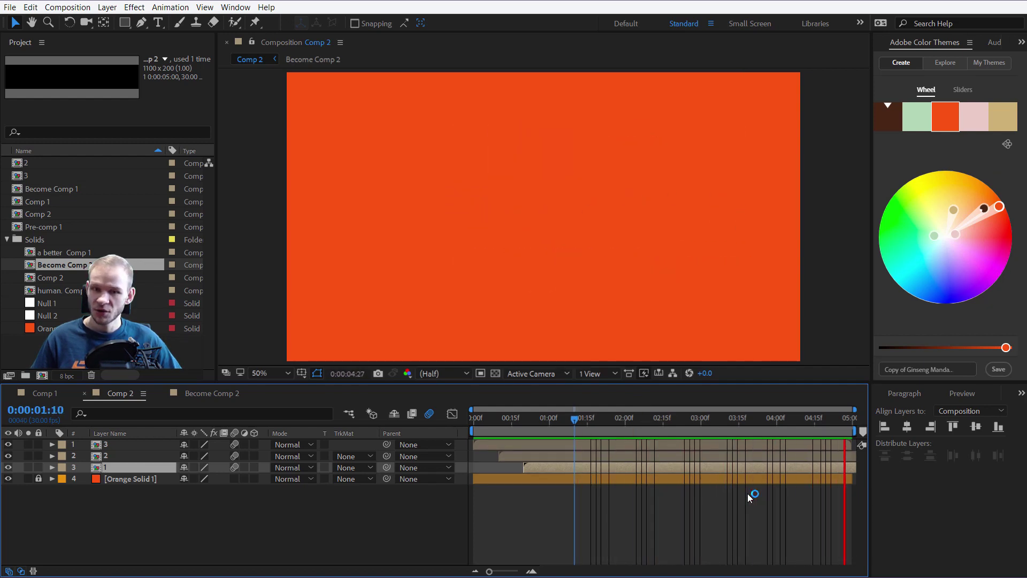
pyautogui.press('space')
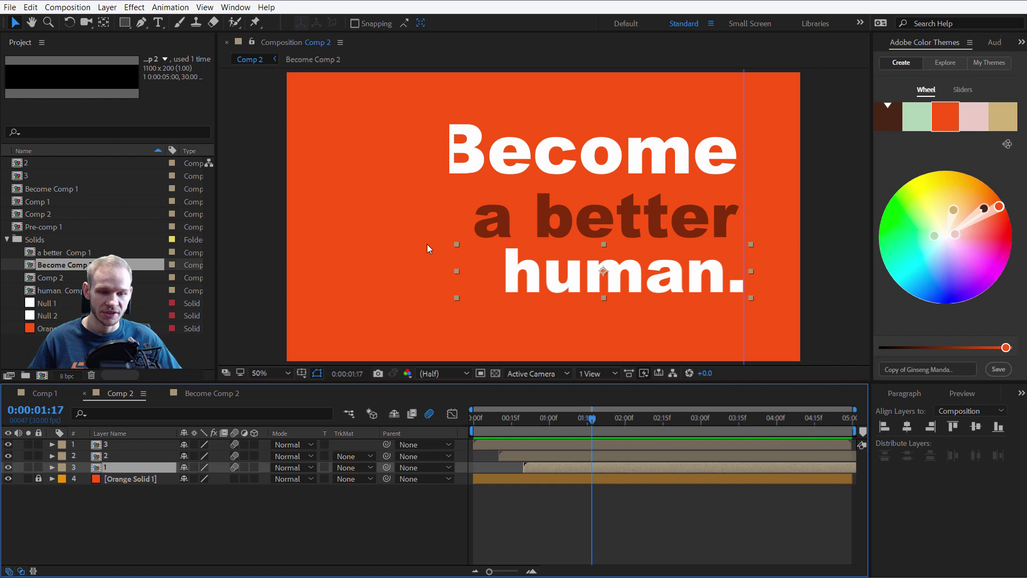
# Open the human. Comp 1 precomp and check the null layer's options without changing anything
pyautogui.doubleClick(121, 468)
pyautogui.rightClick(133, 531)
pyautogui.click(111, 446)
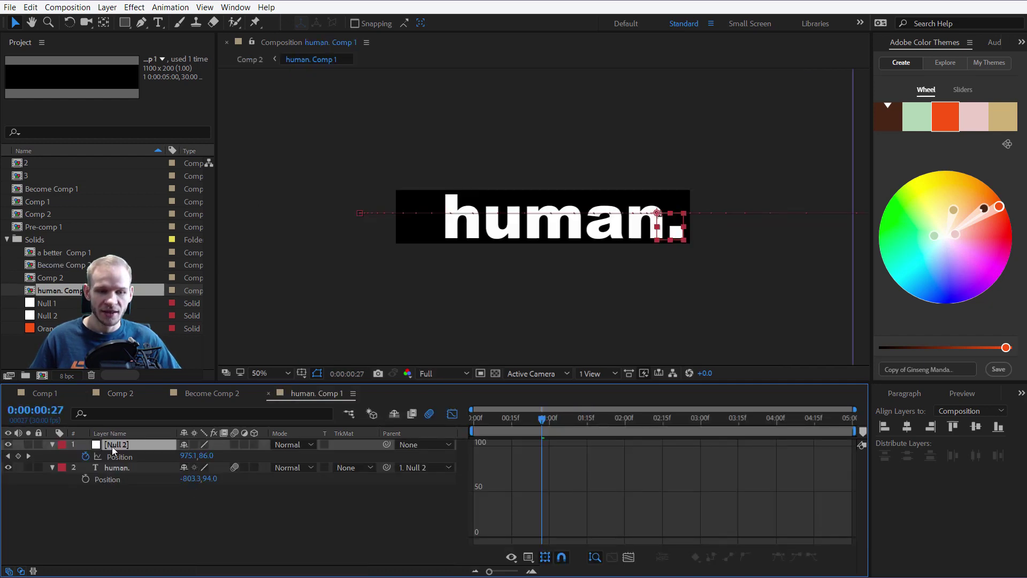